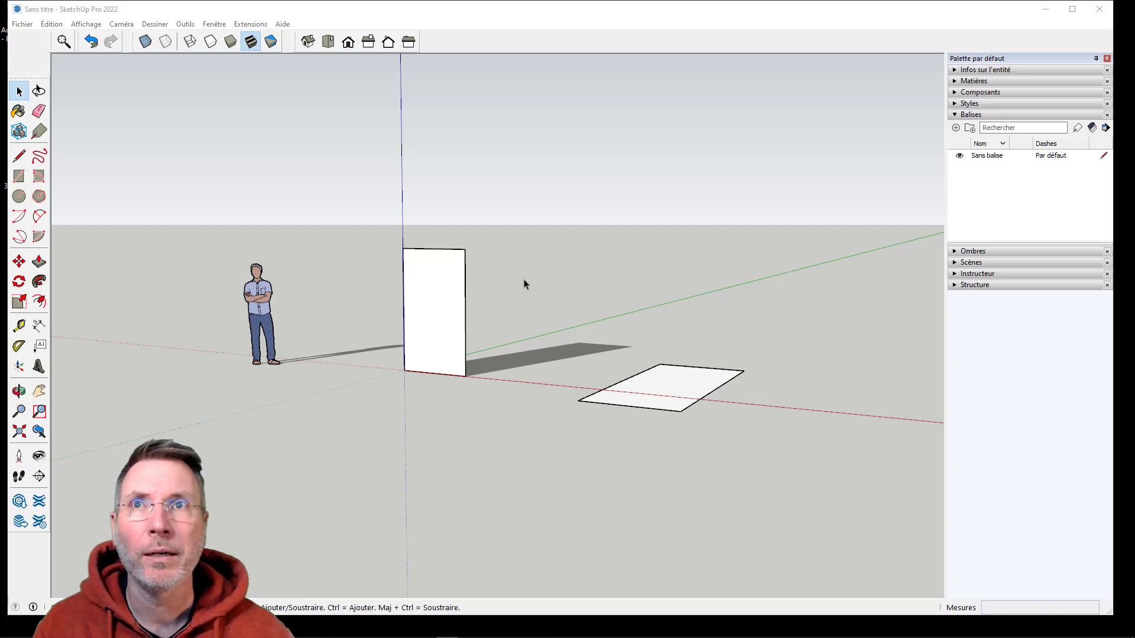
Step: Delete both existing rectangles, the upright one and the one lying on the ground
scroll(517, 321, up, 2)
scroll(385, 350, down, 3)
middle_drag(385, 350, 469, 364)
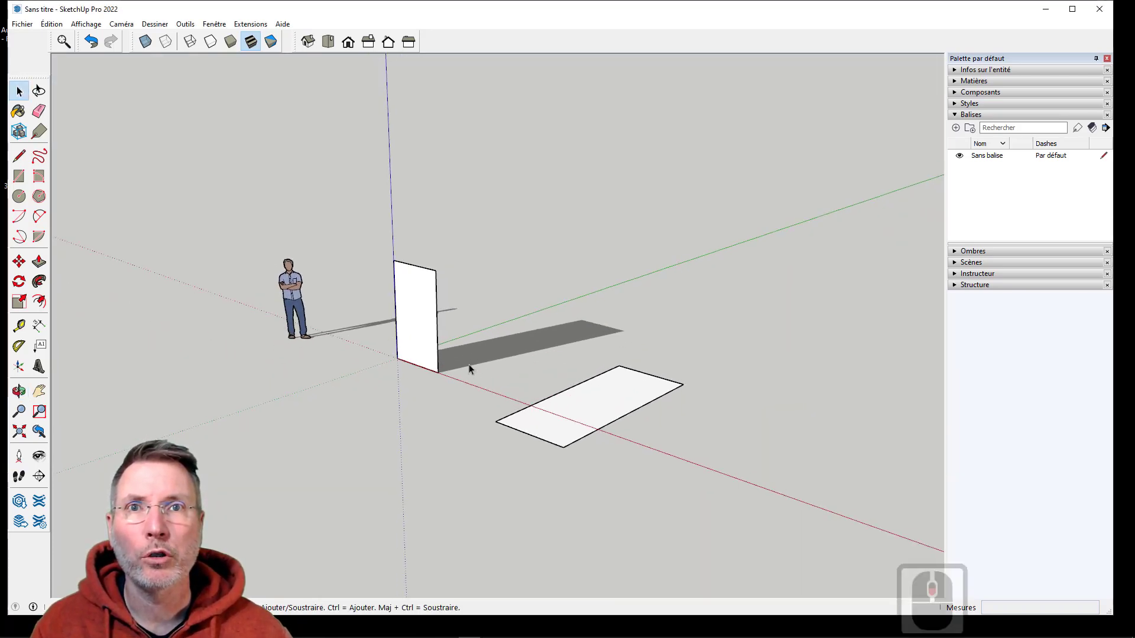
scroll(467, 366, up, 3)
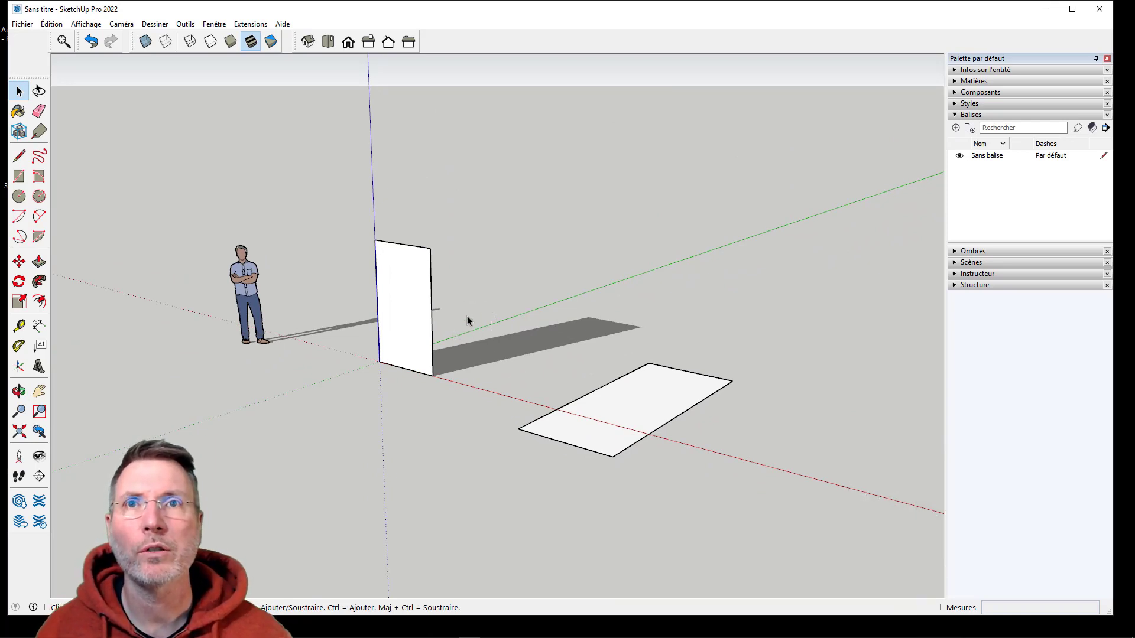
scroll(461, 343, down, 5)
drag(367, 198, 673, 462)
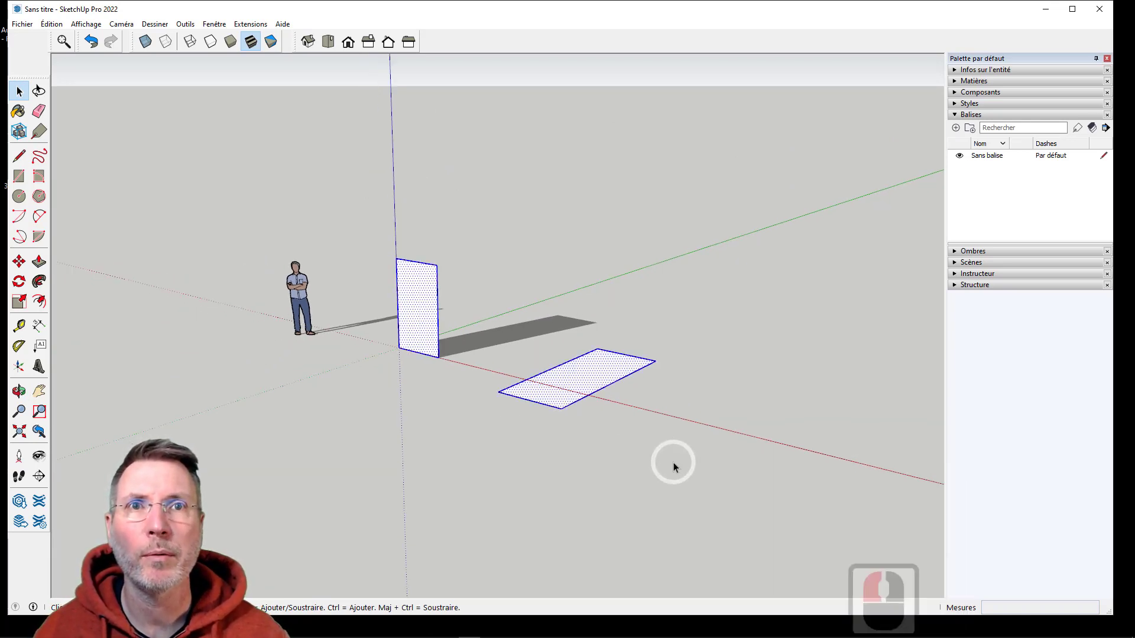
key(Delete)
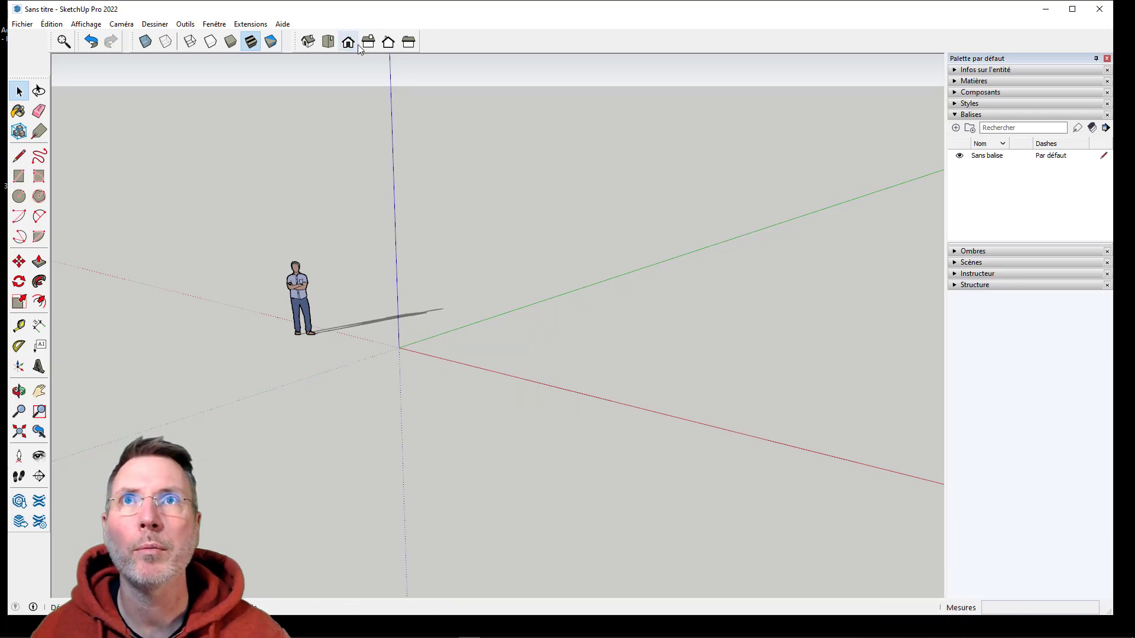
Step: Switch to the front (Face) view, temporarily detaching the Vues toolbar from its docked place
drag(300, 42, 153, 186)
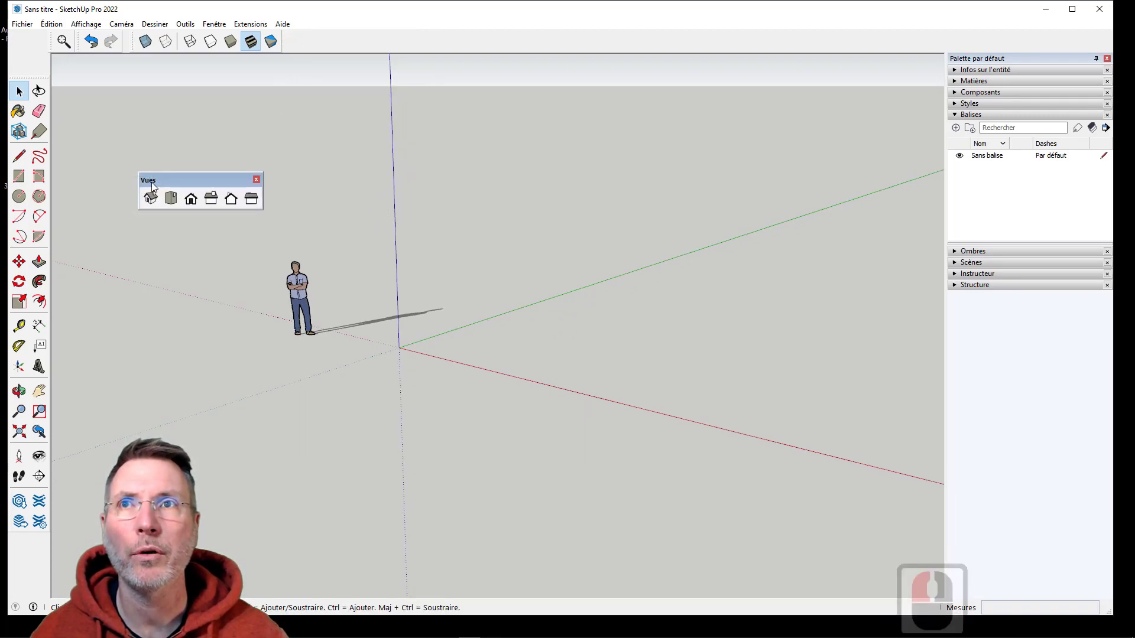
click(191, 200)
drag(195, 180, 346, 41)
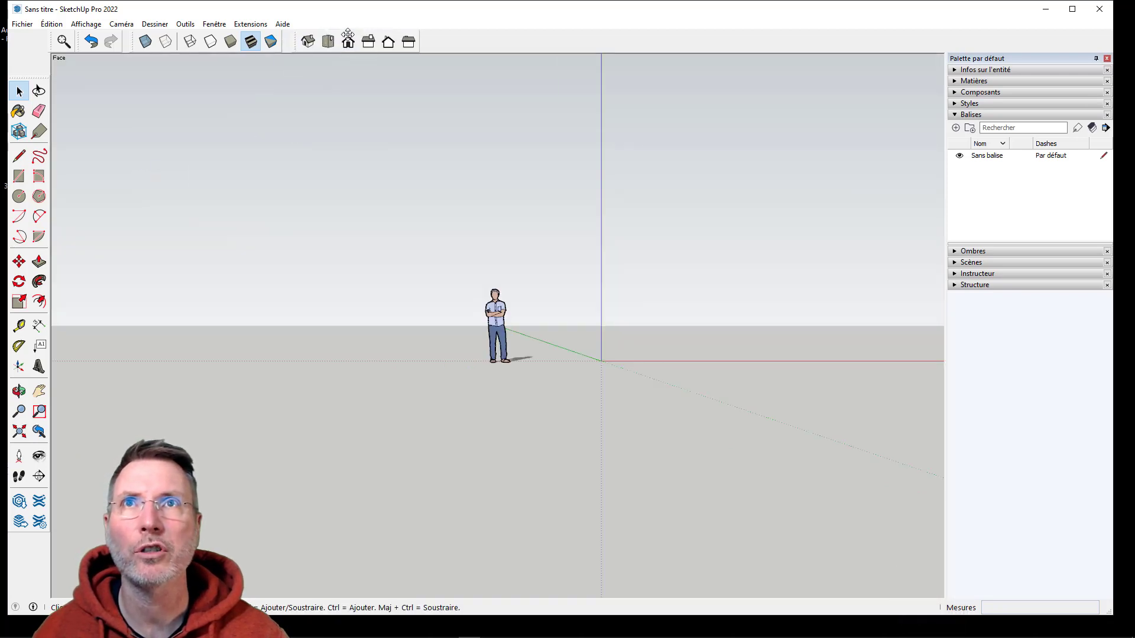
Step: Try drawing a vertical rectangle of about 180 by 261.4 cm from the origin in the front view, and undo it
click(19, 176)
scroll(786, 333, up, 1)
scroll(785, 334, up, 2)
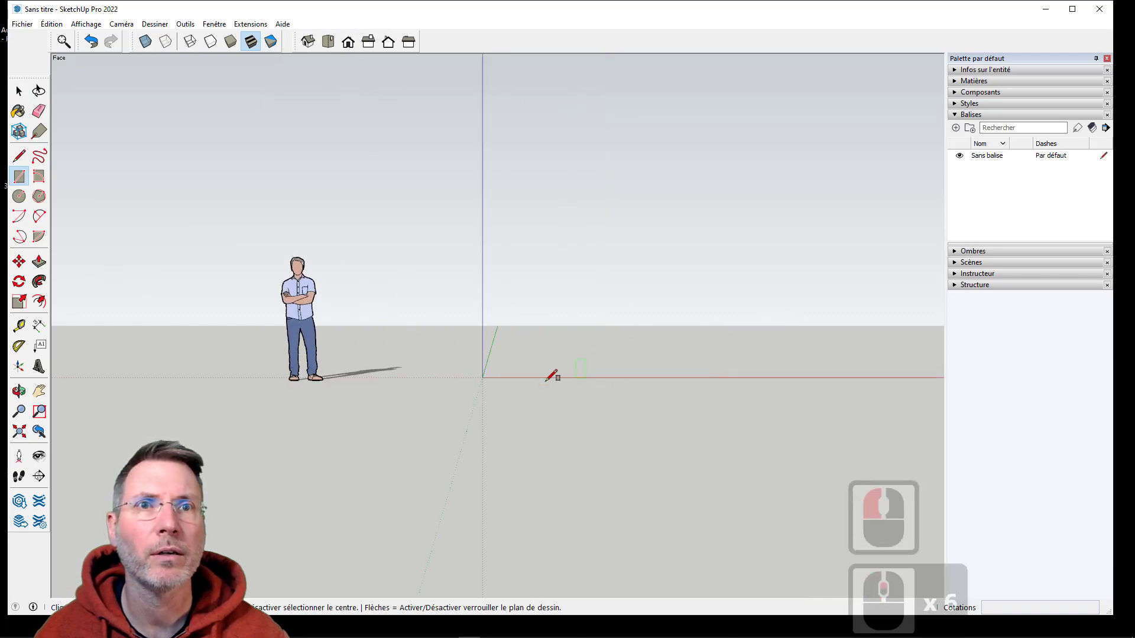
click(482, 377)
click(579, 281)
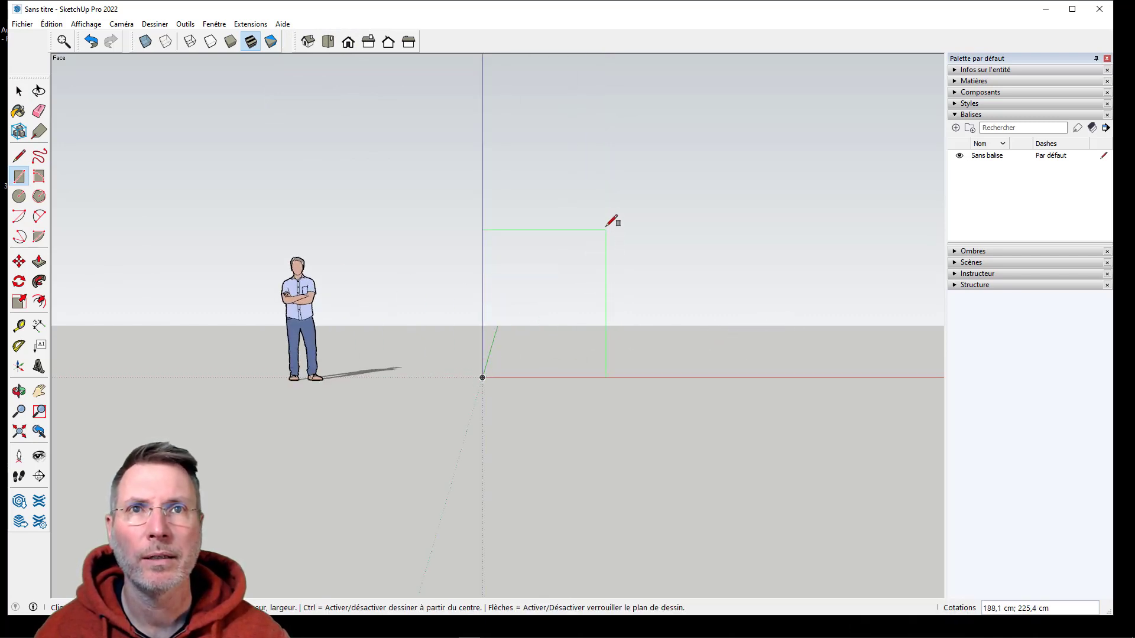
click(601, 206)
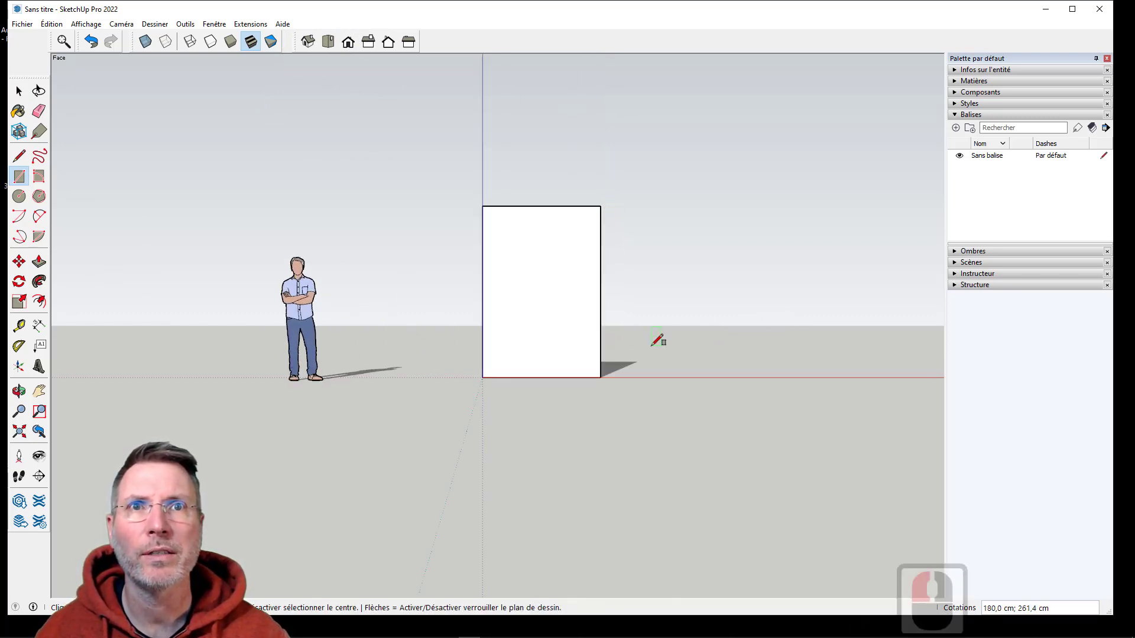
key(ctrl+z)
Step: Try drawing a rectangle of about 243.5 by 736.6 cm from the origin in the orbited view, and undo it
middle_drag(646, 359, 495, 362)
click(491, 365)
click(650, 290)
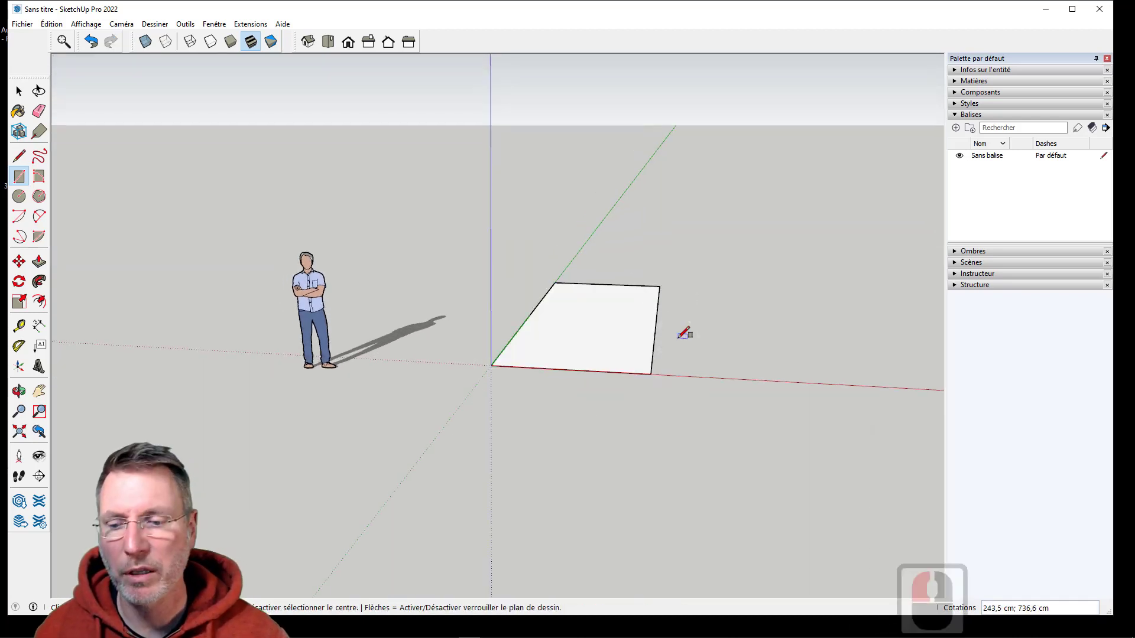
key(ctrl+z)
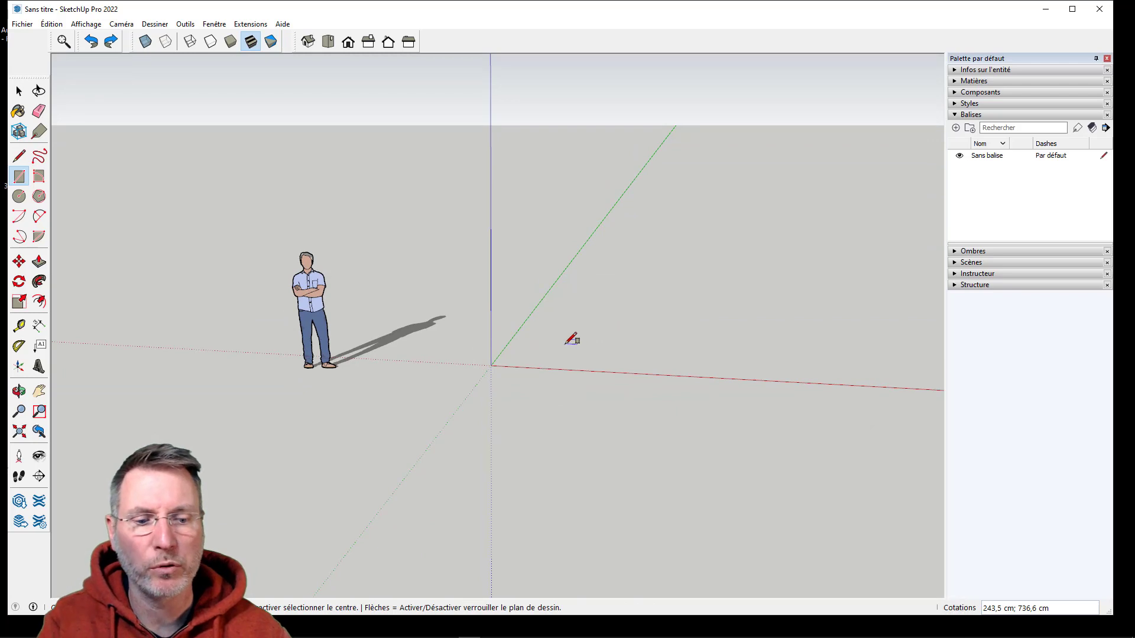
Step: Draw a vertical rectangle of about 132.4 by 199.8 cm from the origin, locking the drawing plane perpendicular to the green axis
key(Right)
key(Left)
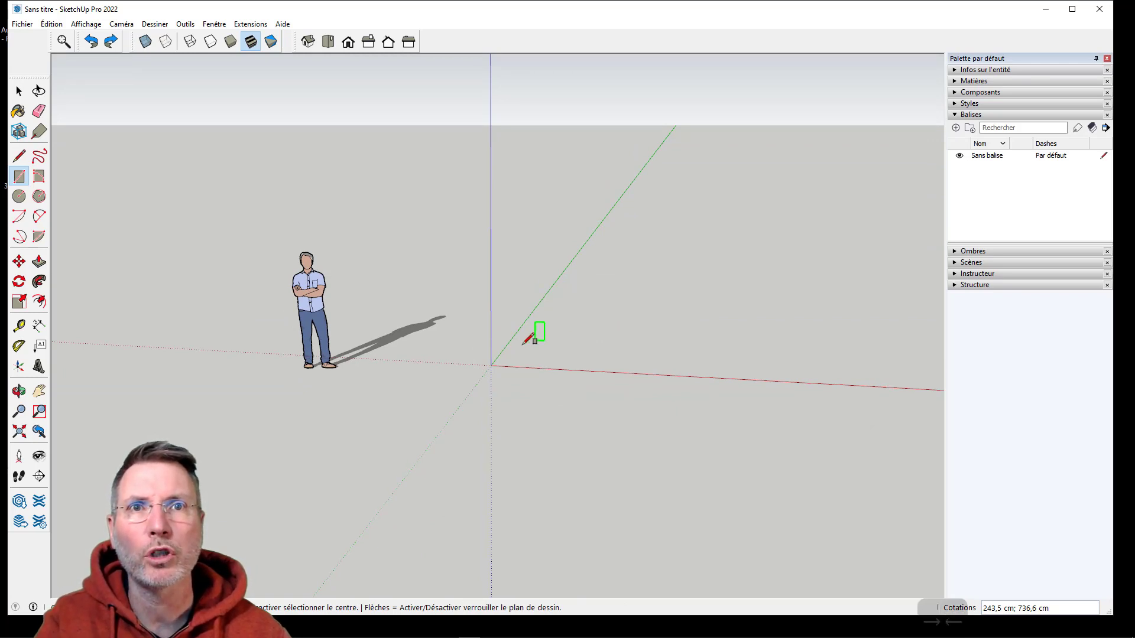
click(491, 366)
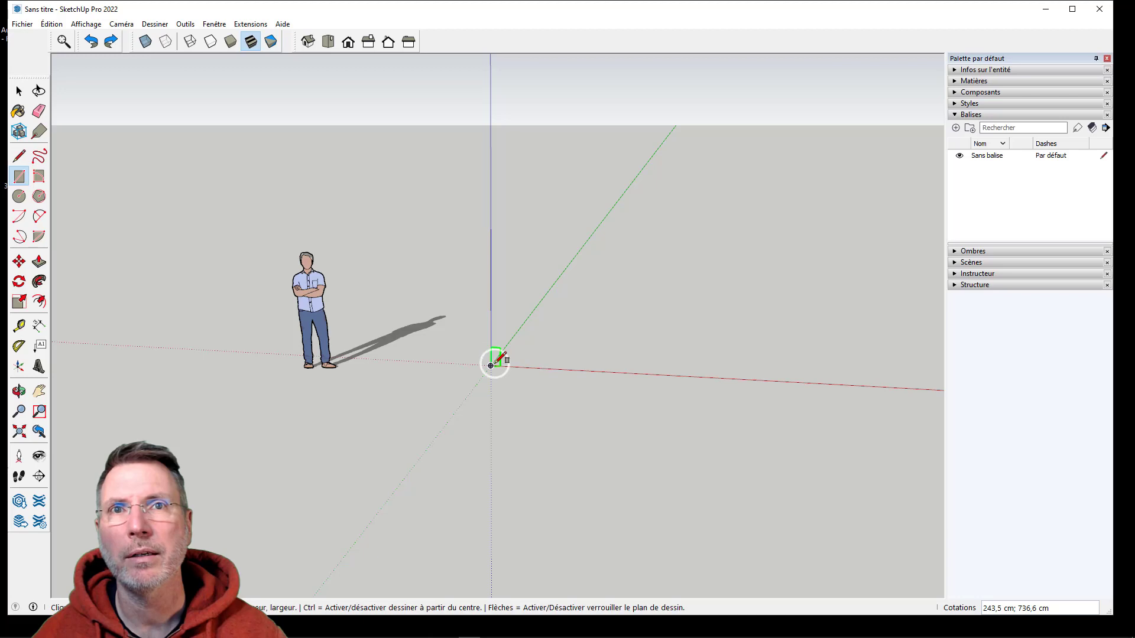
click(579, 239)
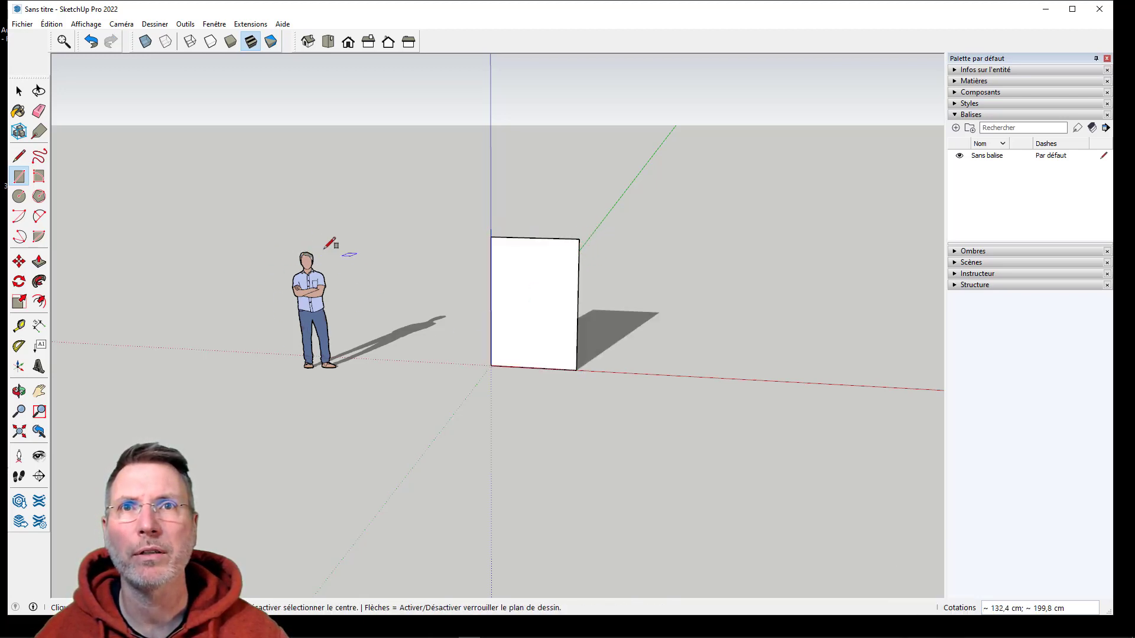
Step: Draw a flat rectangle on the ground with one edge on the red axis, beyond the vertical rectangle
middle_drag(520, 410, 380, 360)
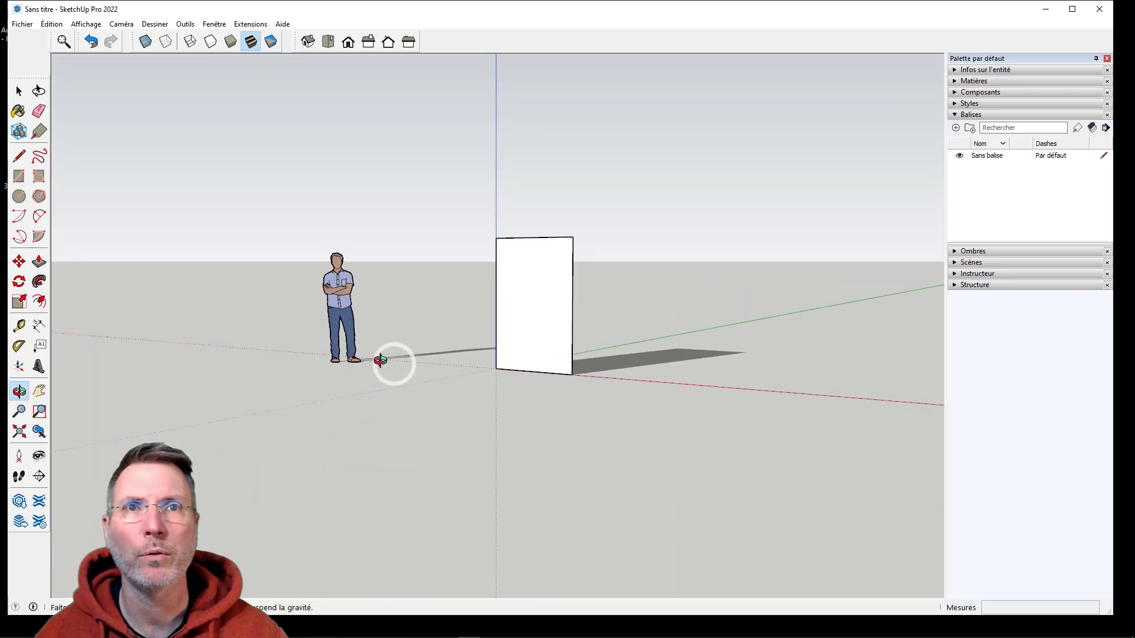
scroll(355, 378, down, 5)
middle_drag(474, 386, 585, 425)
click(574, 408)
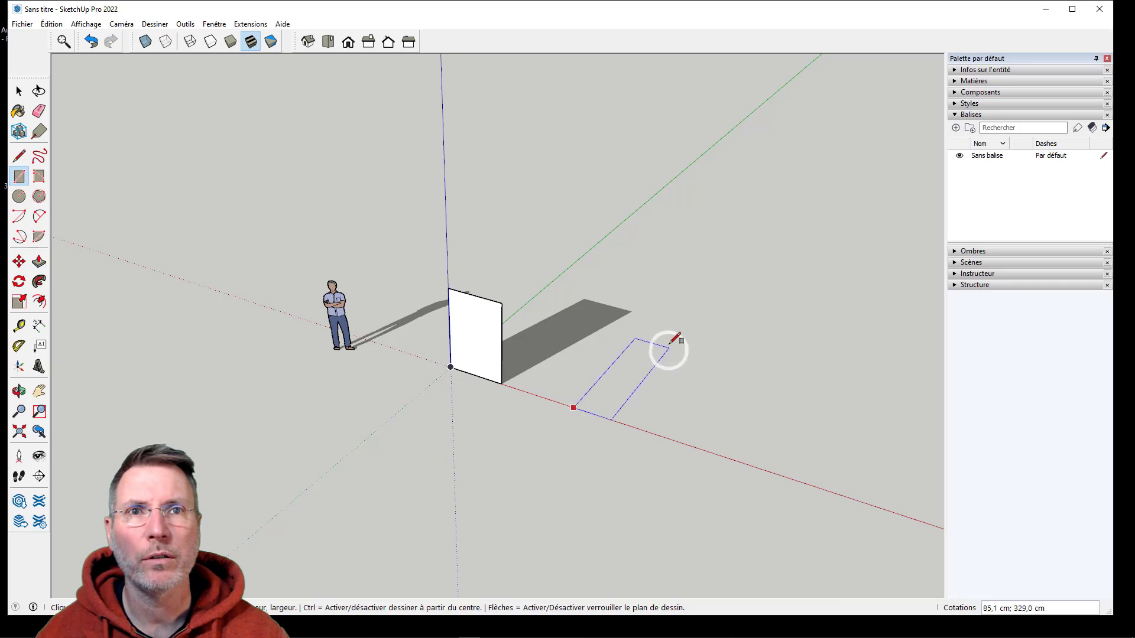
click(680, 346)
scroll(641, 383, up, 5)
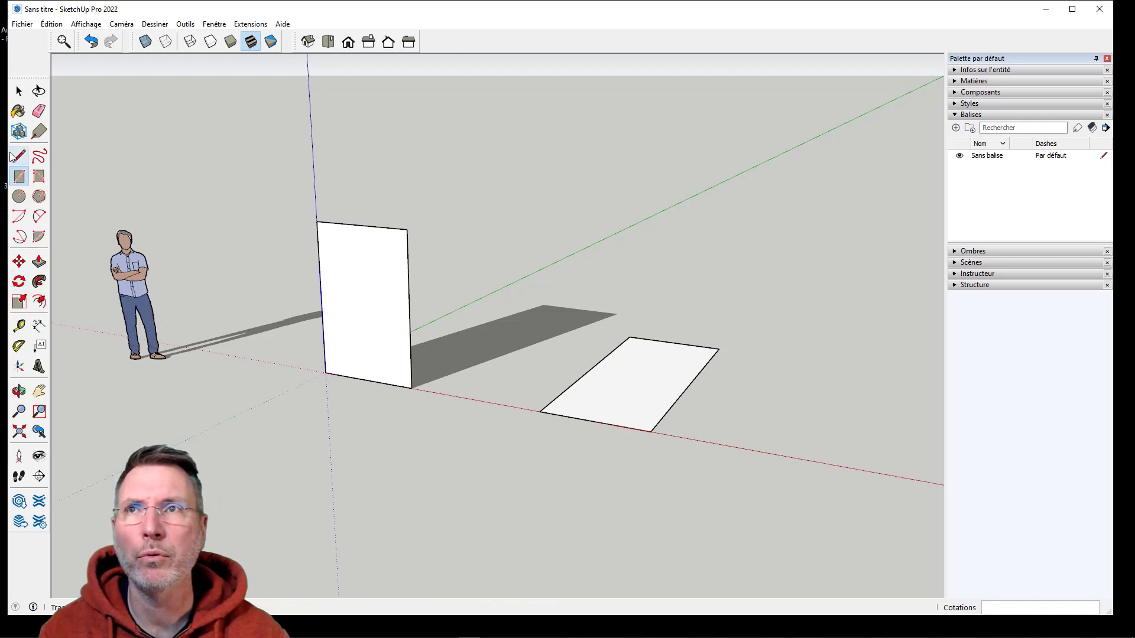
click(17, 97)
click(157, 220)
double_click(245, 229)
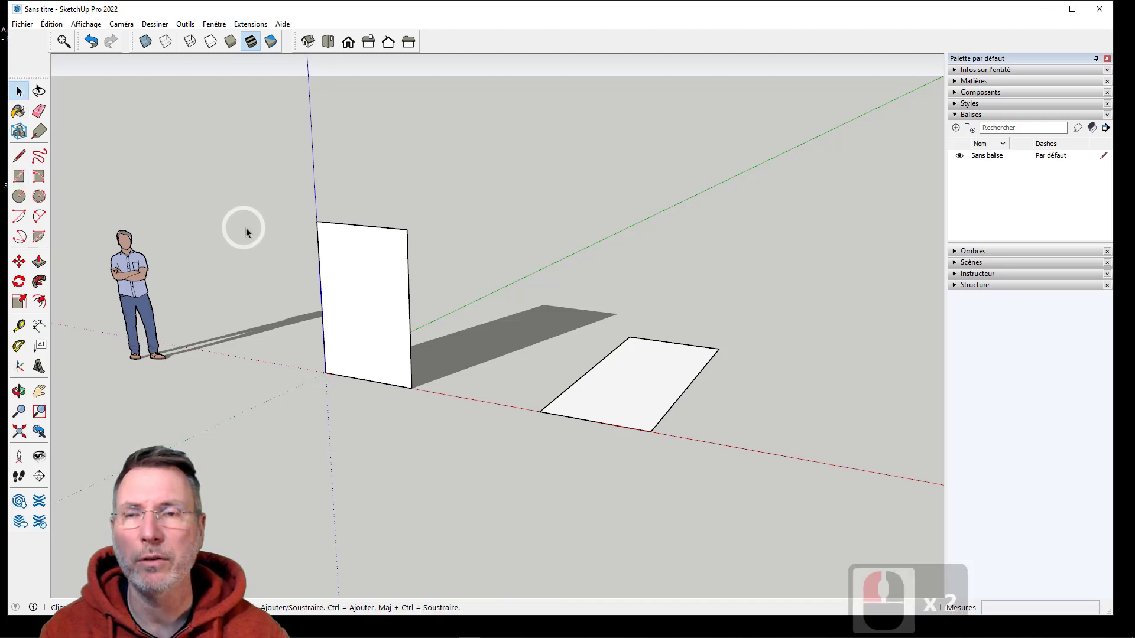
key(q)
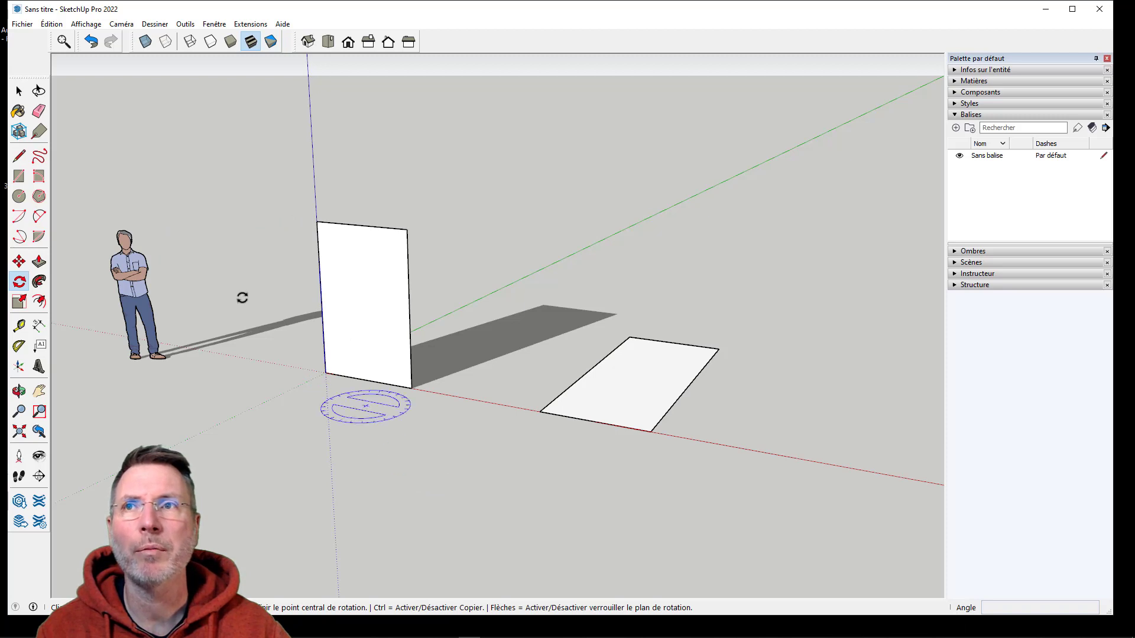
click(18, 92)
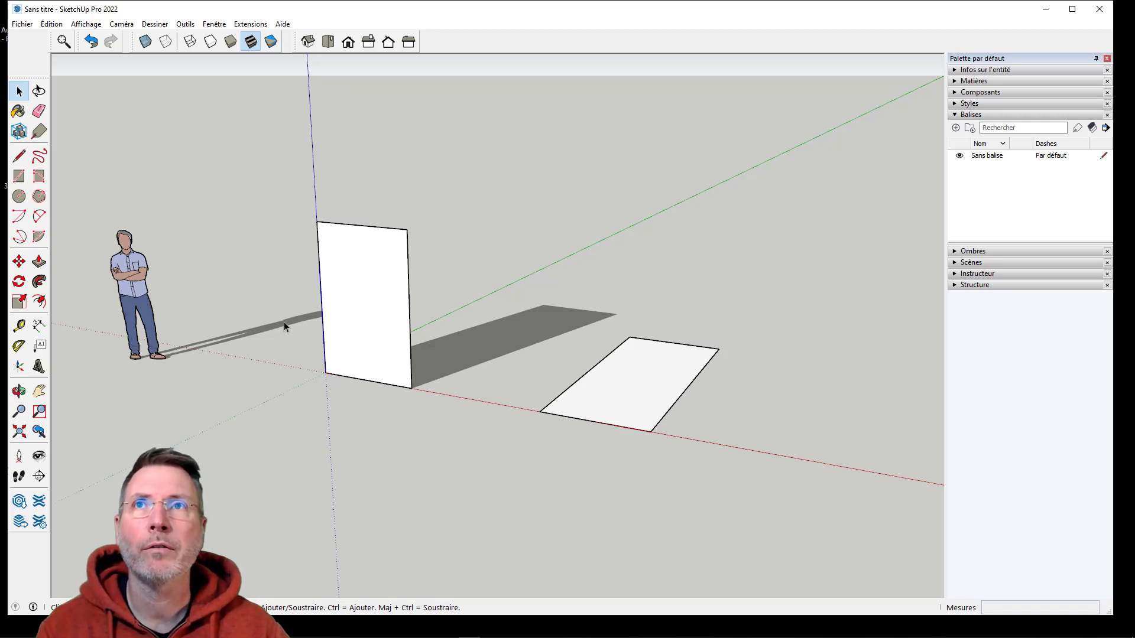
Step: Search the commands for "pivoter", activate Faire pivoter from the results, and return to selection
click(63, 42)
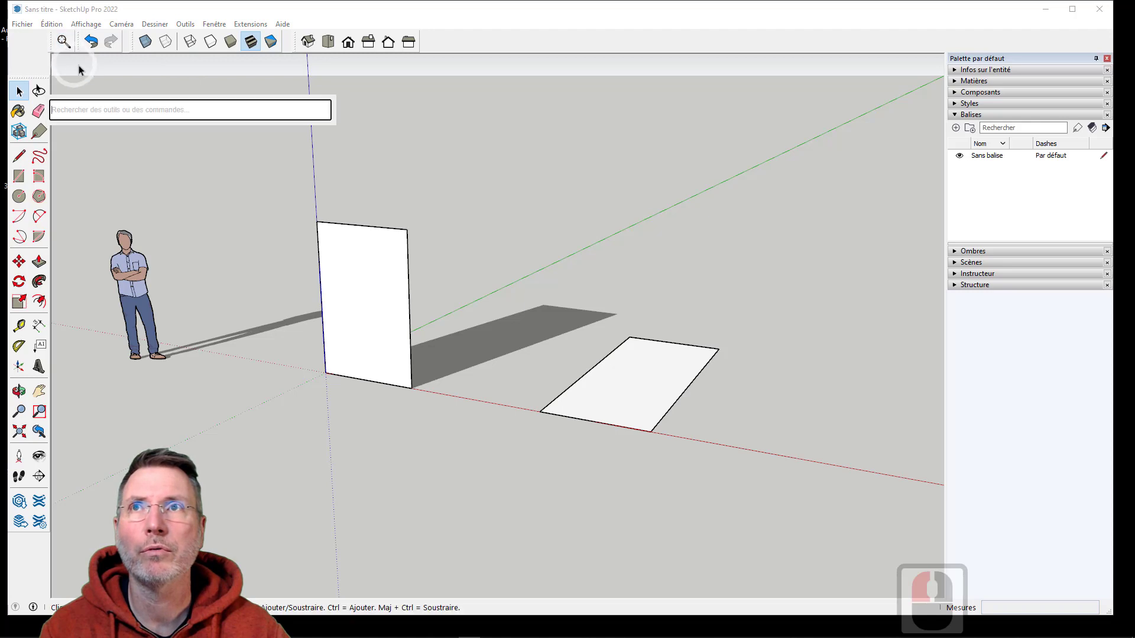
click(311, 85)
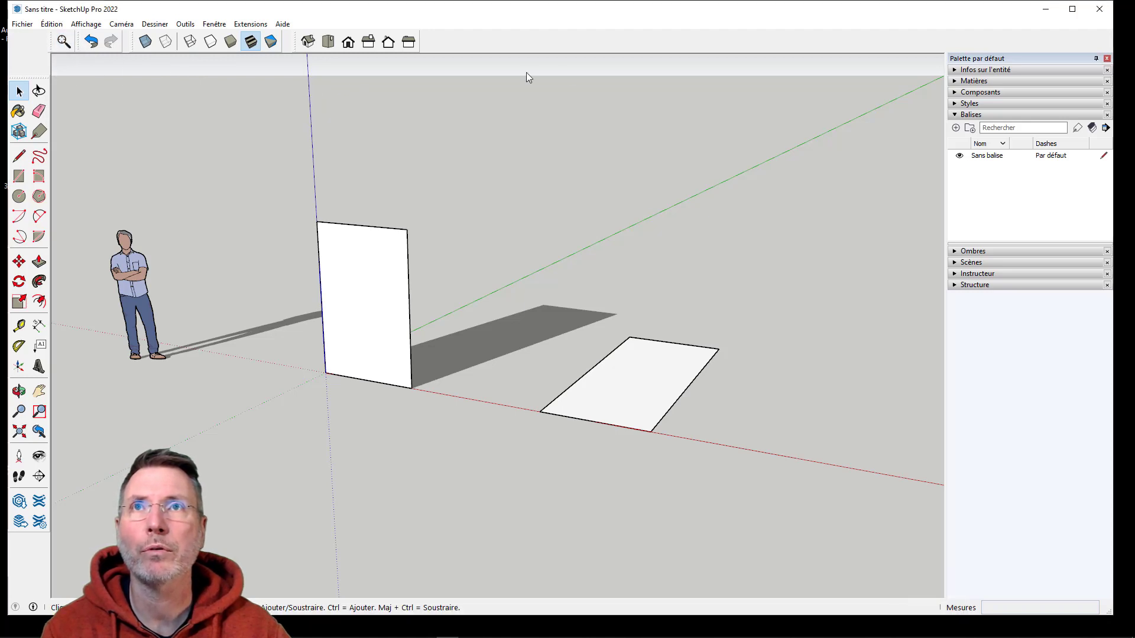
click(64, 41)
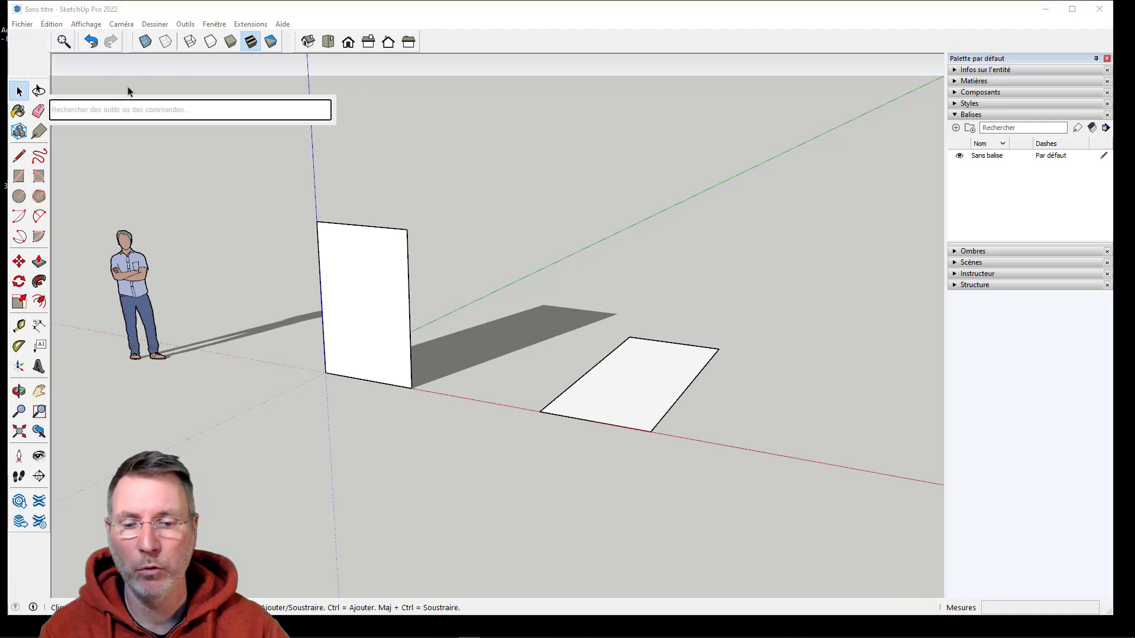
text(piv)
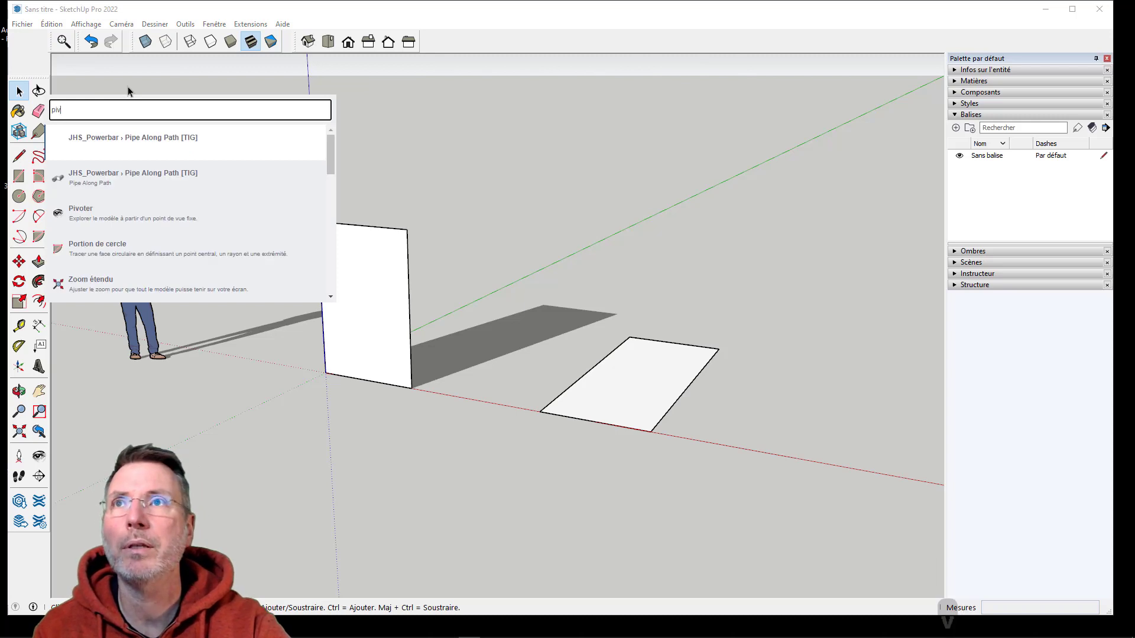
text(ot)
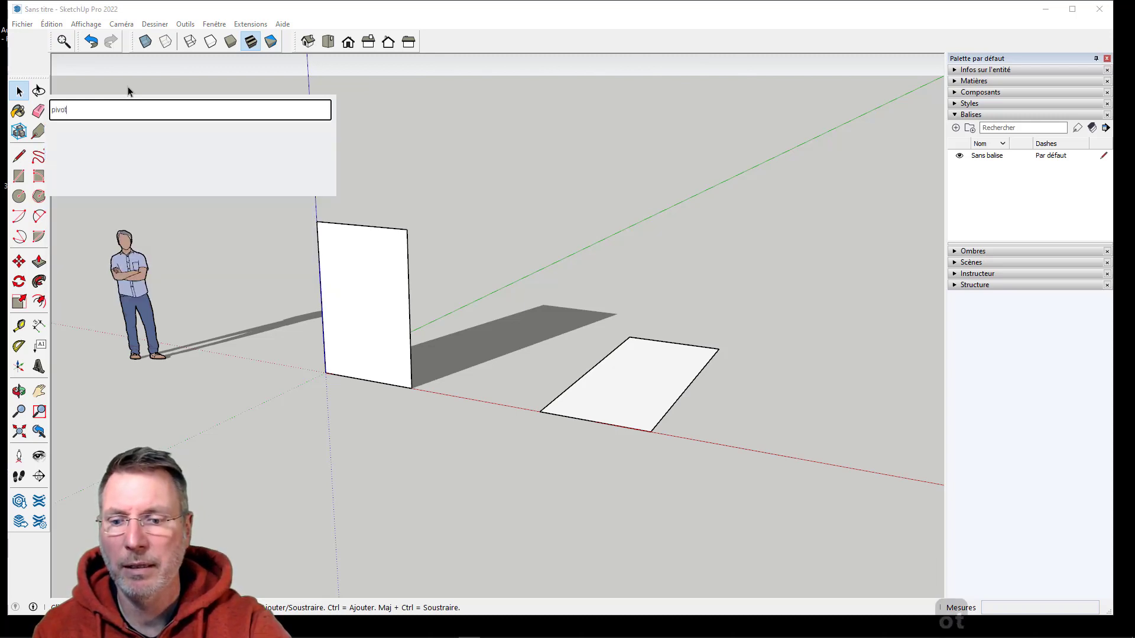
text(er)
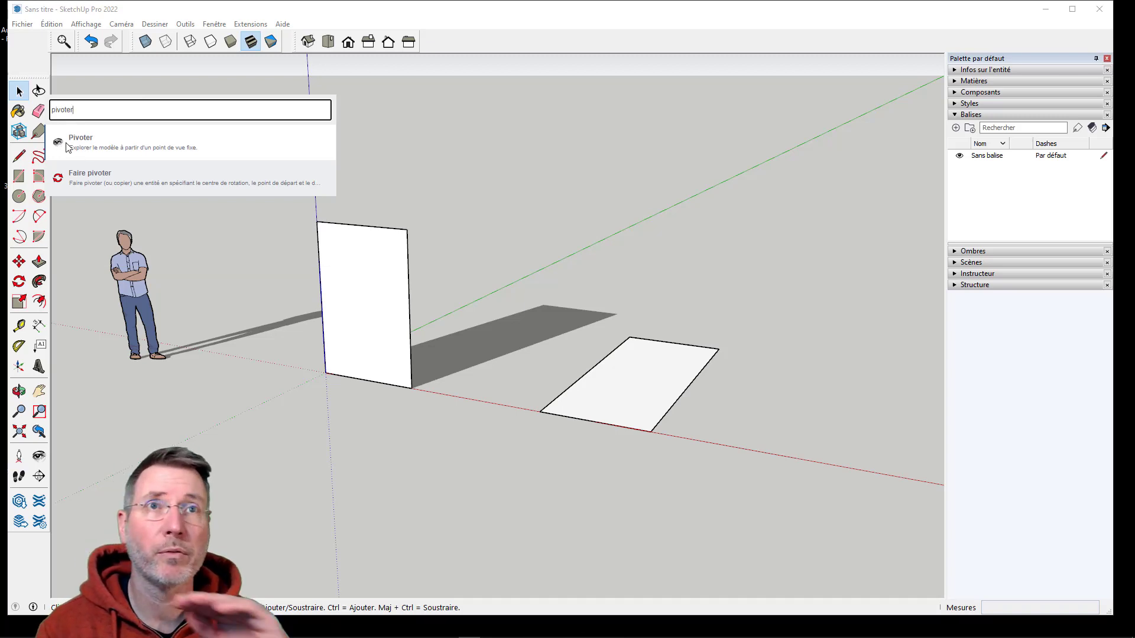
click(92, 181)
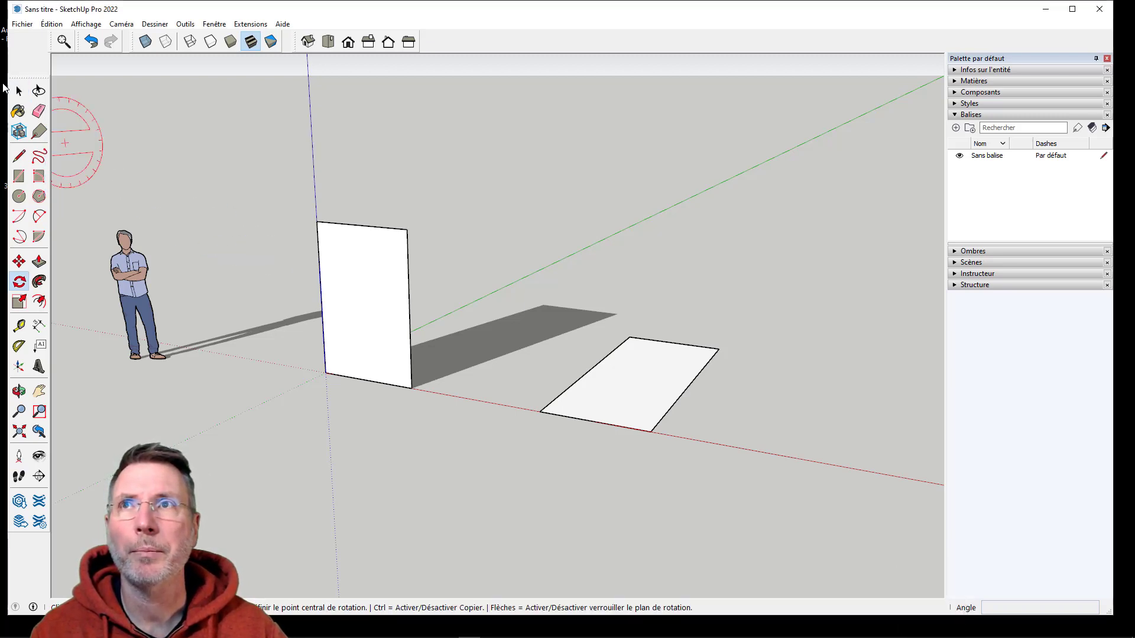
key(space)
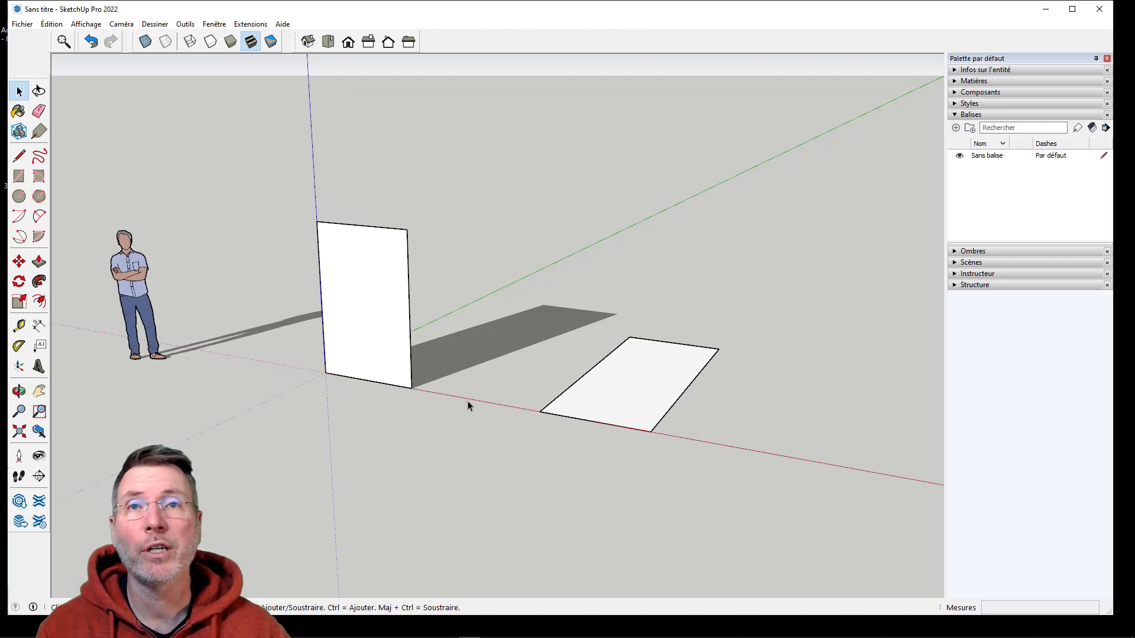
Step: Try rotating the vertical rectangle by about 71.2° with nothing selected beforehand, and undo the rotation
click(19, 281)
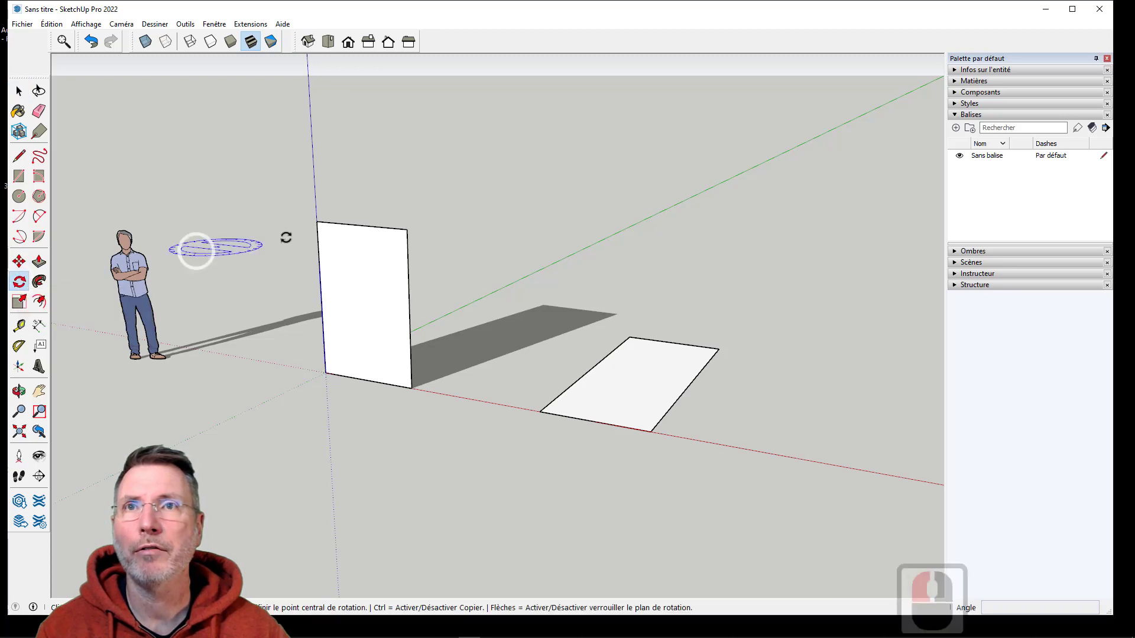
click(407, 229)
click(321, 291)
click(441, 369)
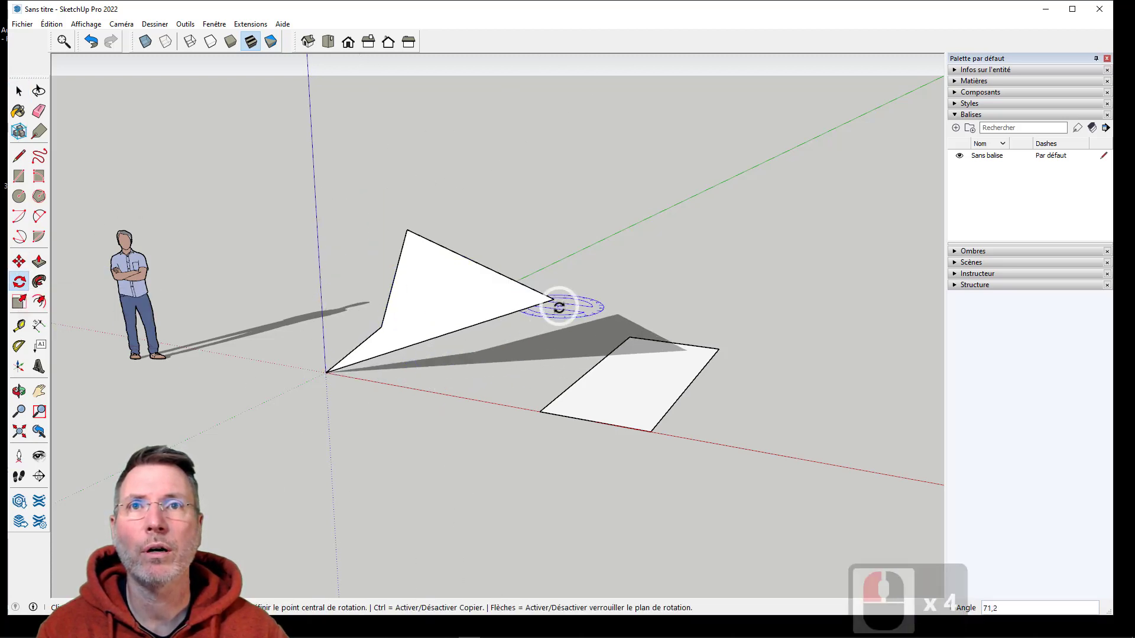
middle_drag(252, 382, 342, 366)
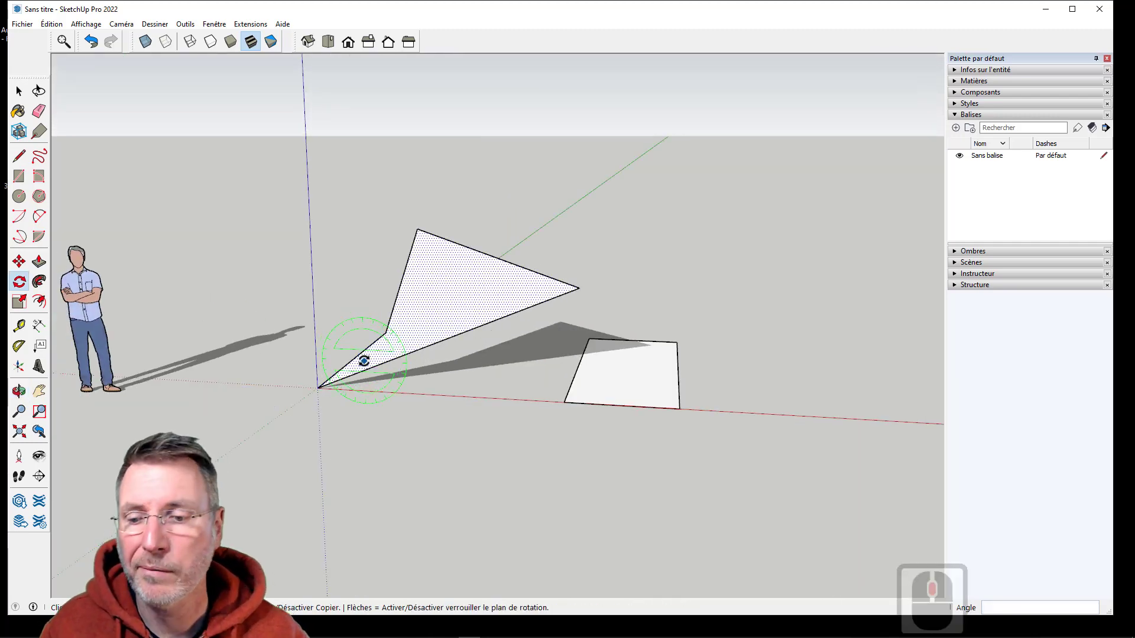
key(ctrl+z)
middle_drag(364, 361, 397, 332)
key(space)
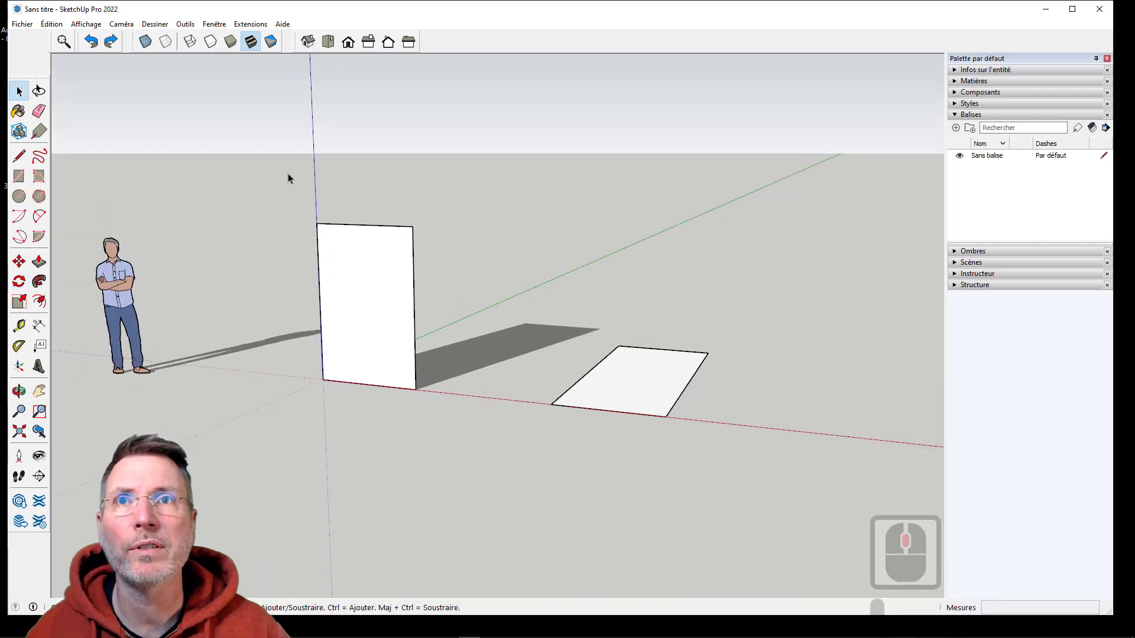
Step: Select the whole vertical rectangle and try rotating it within its own plane around the corner at the origin
drag(285, 172, 466, 414)
middle_drag(458, 406, 418, 378)
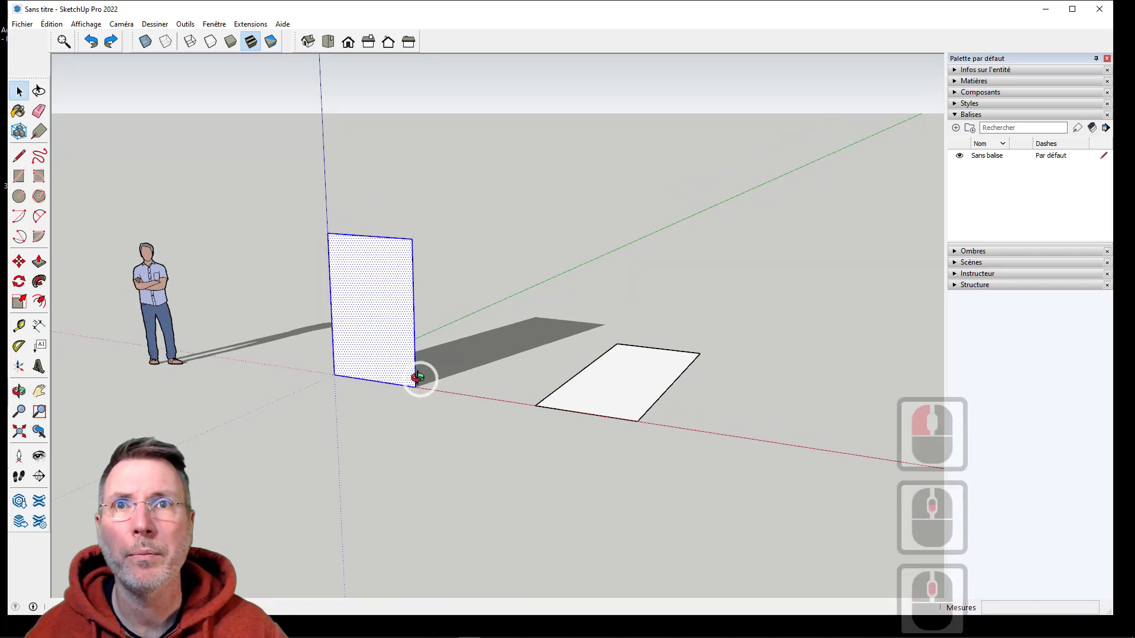
click(19, 281)
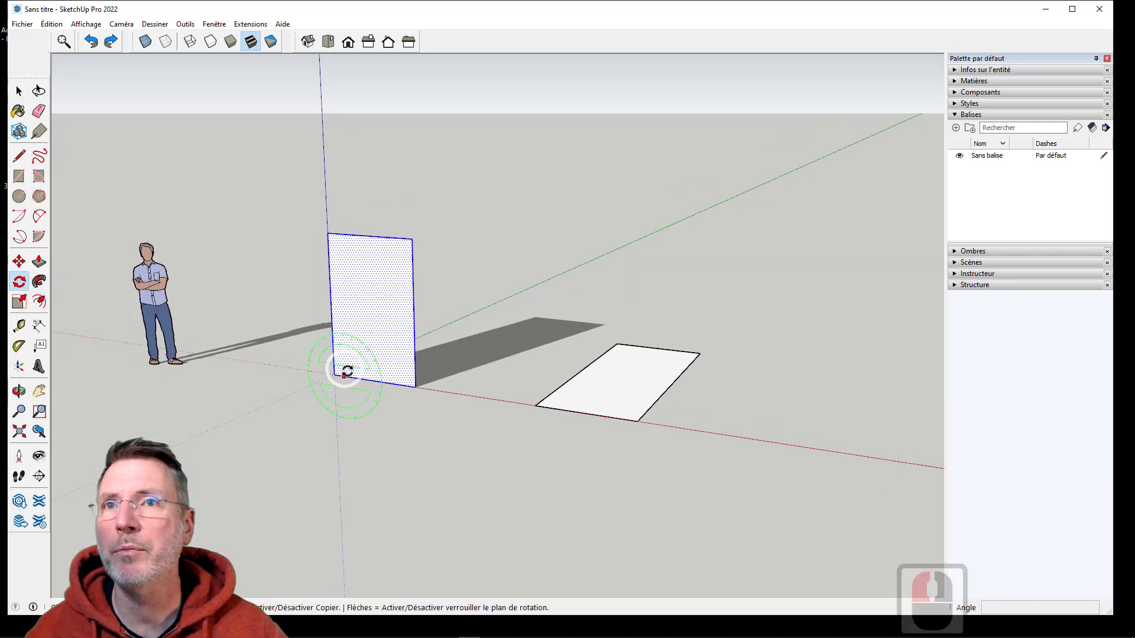
click(334, 374)
click(389, 309)
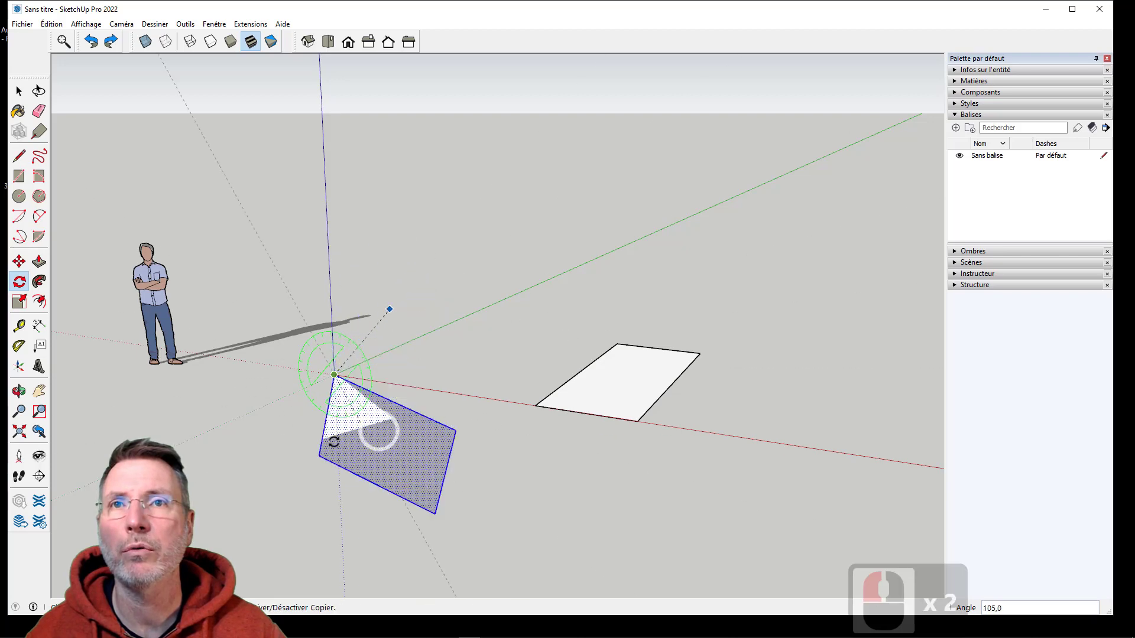
key(Escape)
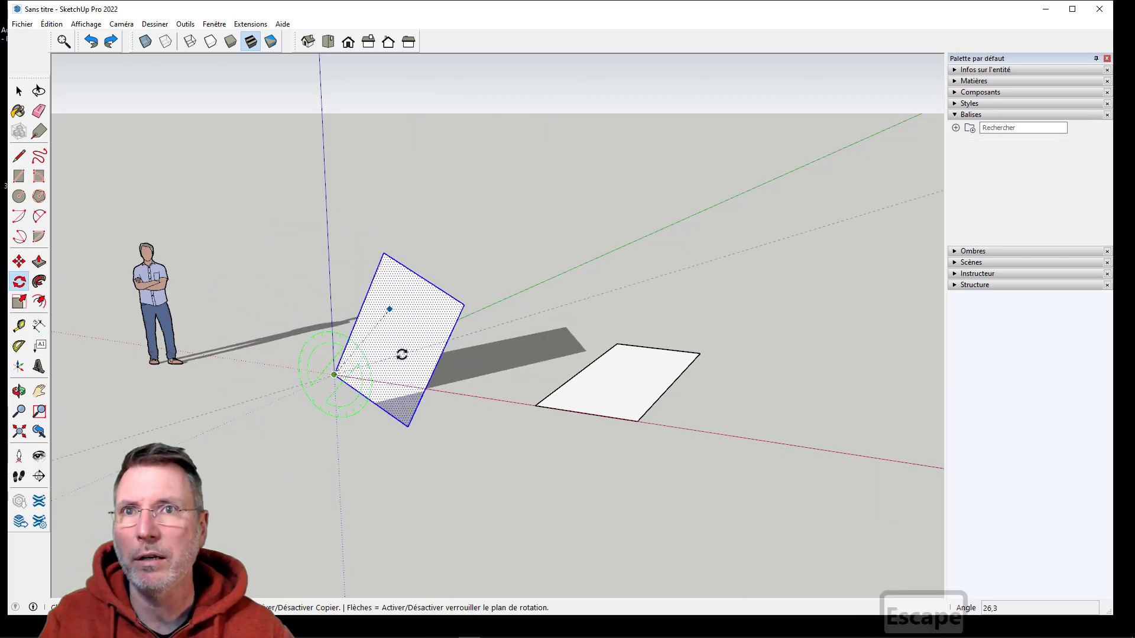
Step: Try rotating the selected vertical rectangle parallel to the ground around the origin, taking its base edge as reference
middle_drag(438, 348, 302, 509)
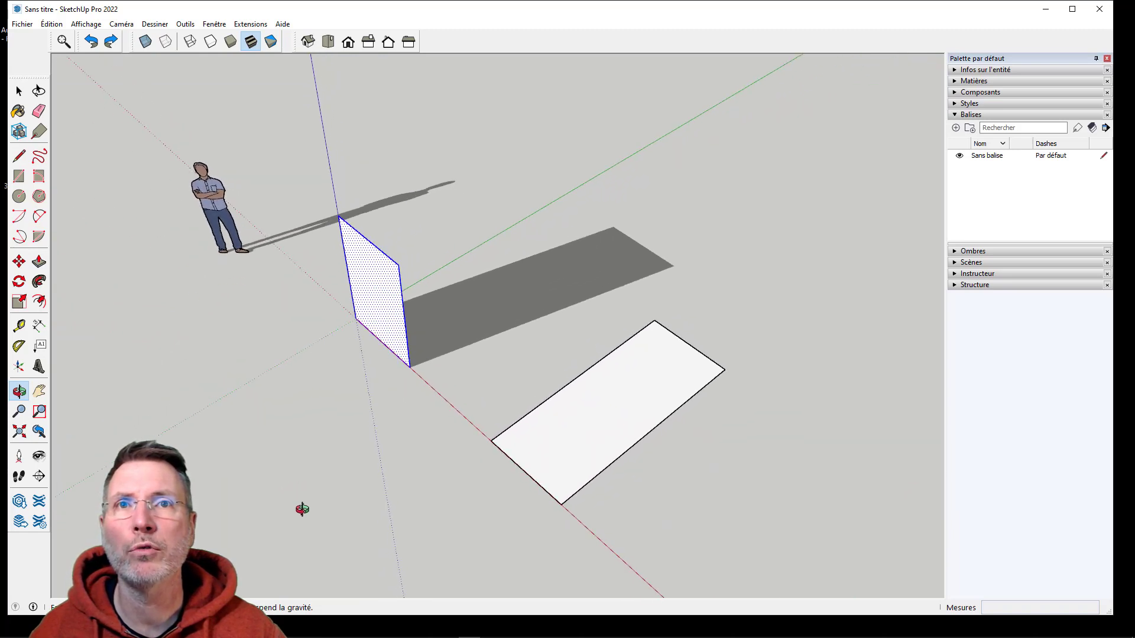
click(356, 319)
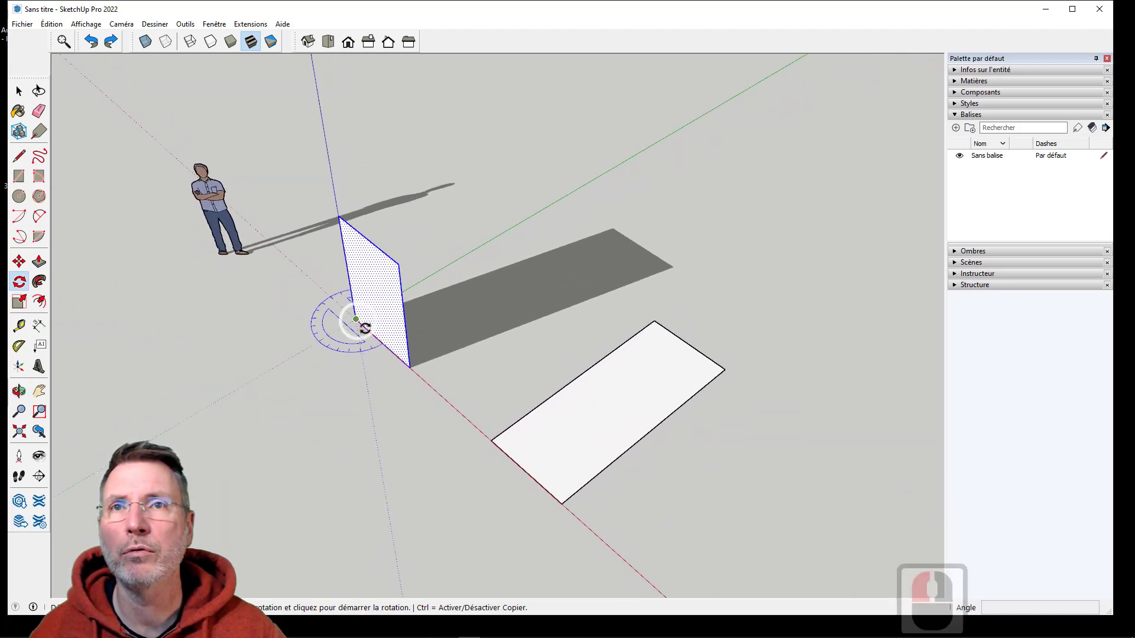
click(404, 363)
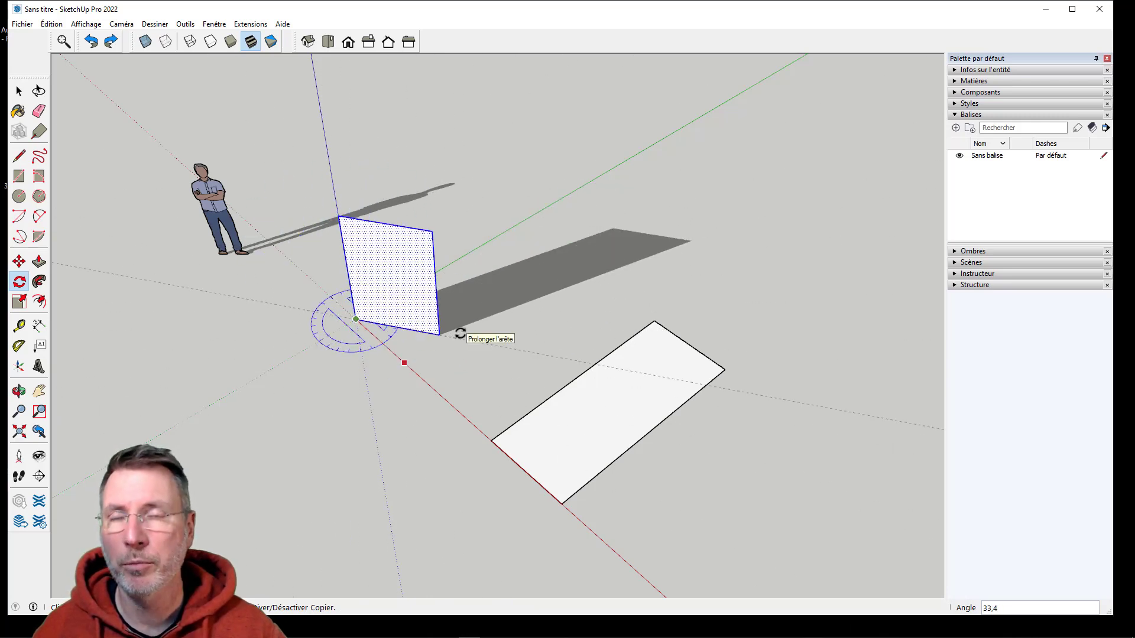
key(Escape)
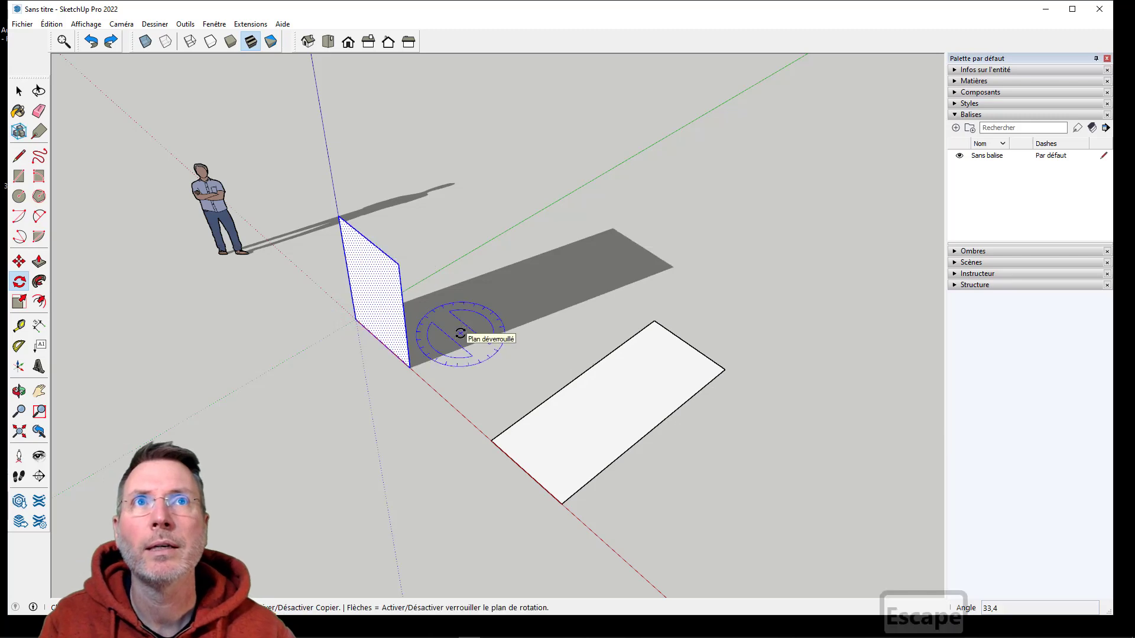
Step: Clear the selection and reselect the vertical rectangle's face and all its edges
middle_drag(293, 398, 460, 204)
scroll(413, 289, up, 3)
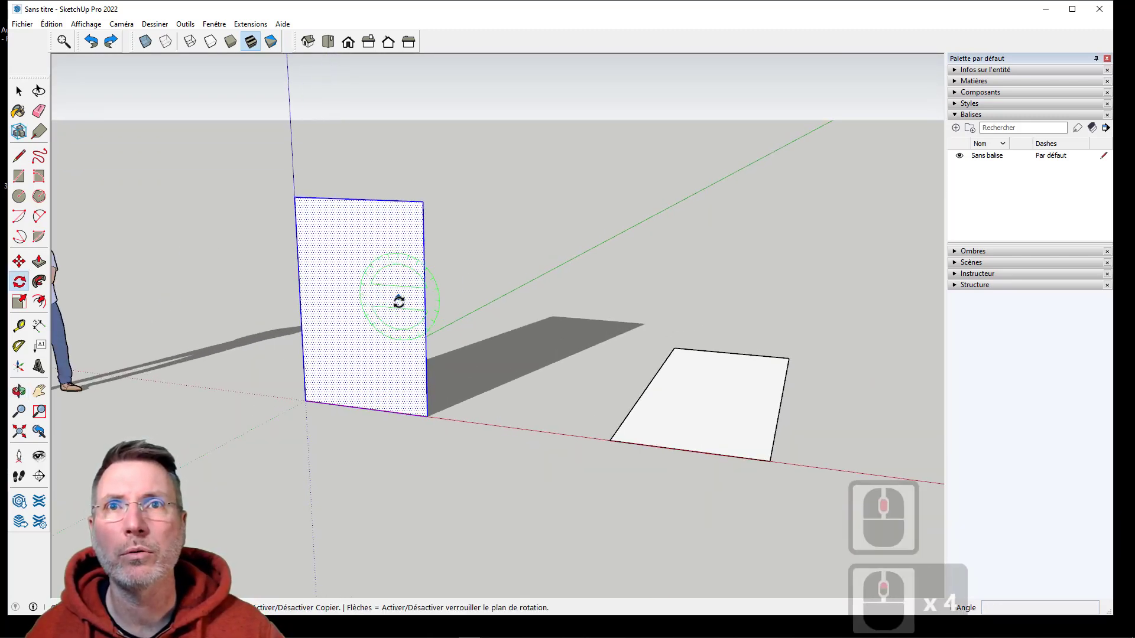
click(19, 91)
click(297, 288)
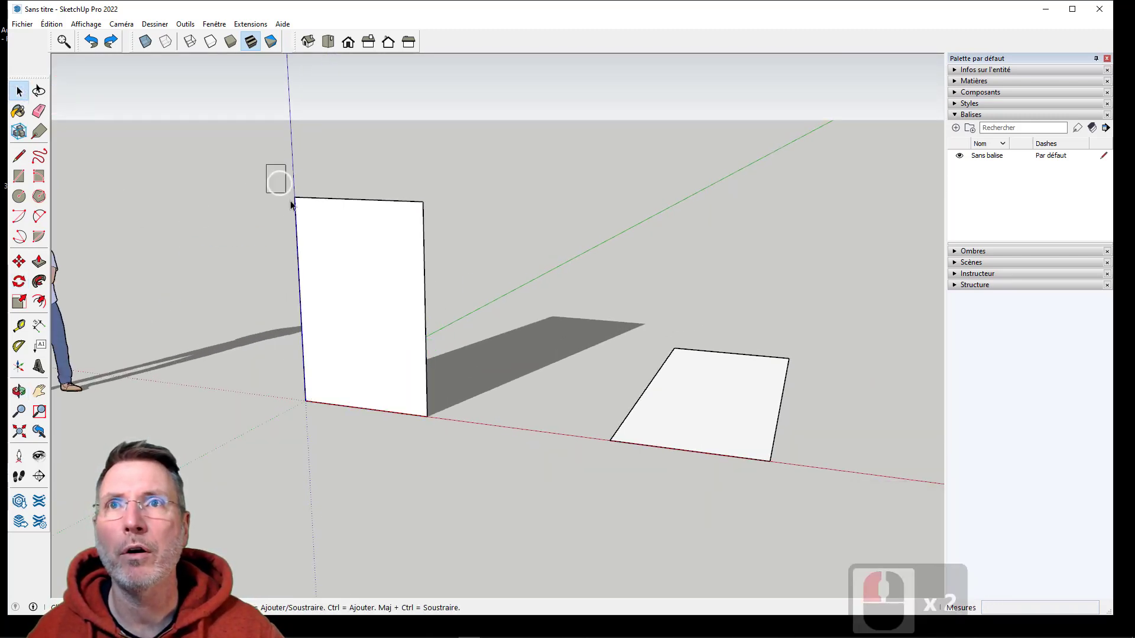
drag(291, 205, 477, 448)
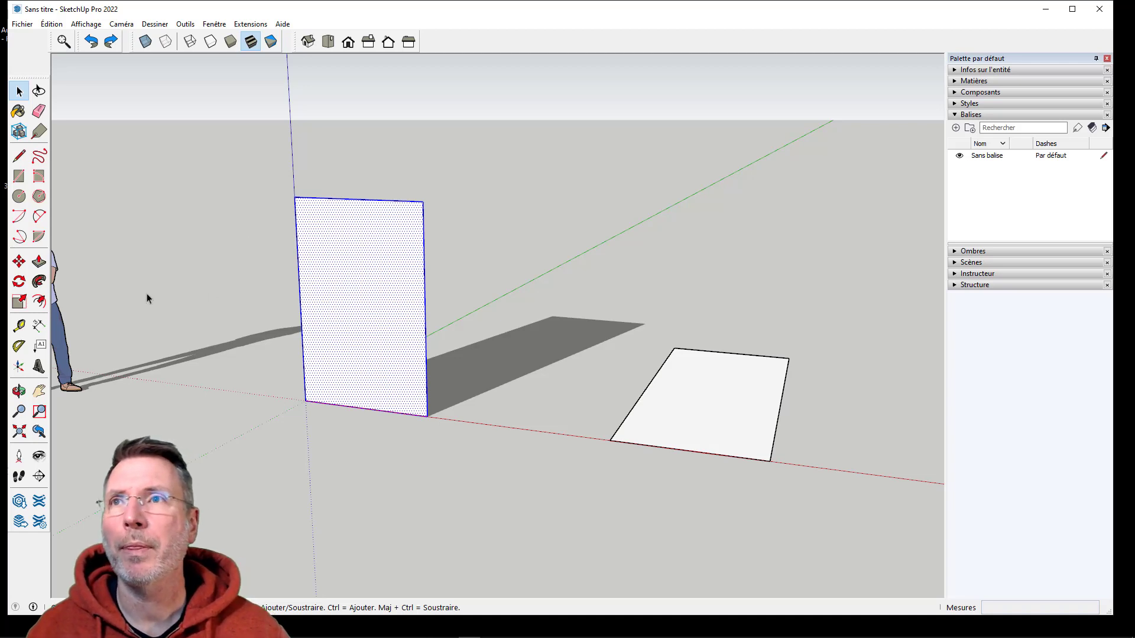
Step: Try swinging the vertical rectangle around its vertical edge at the origin, with that edge as rotation axis and the base edge as reference
click(19, 280)
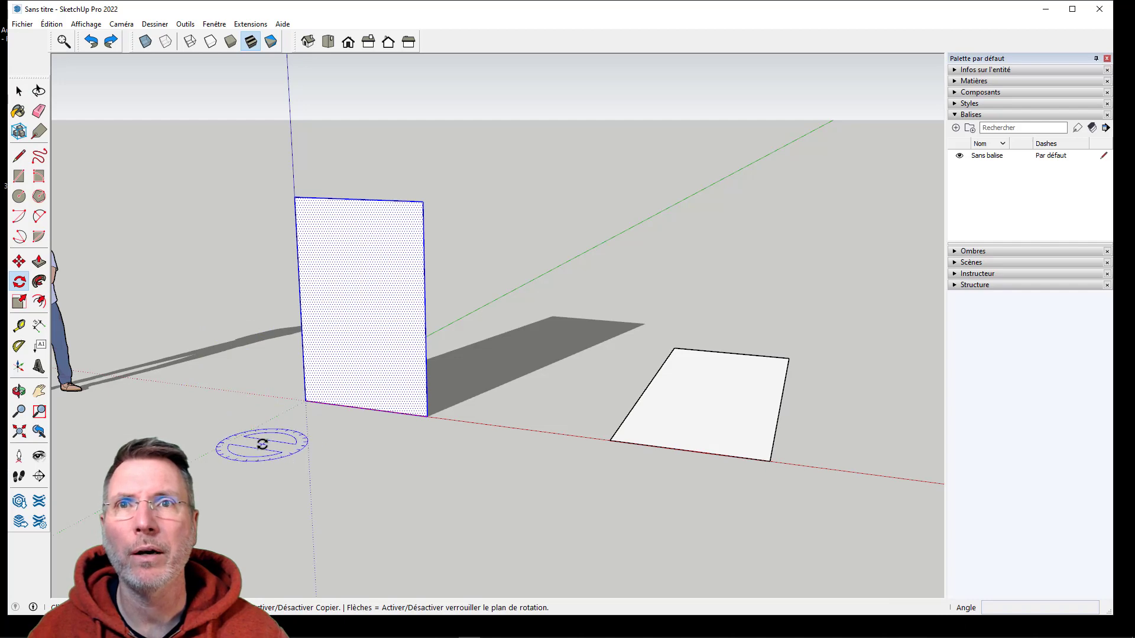
middle_drag(236, 440, 630, 427)
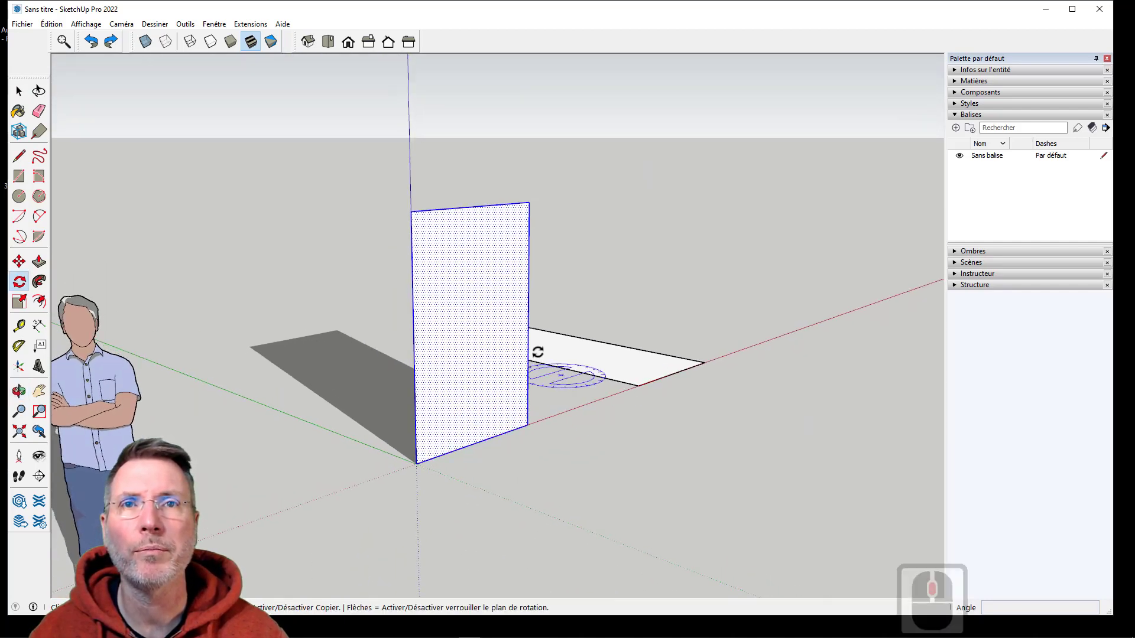
scroll(459, 203, down, 5)
middle_drag(519, 299, 493, 395)
scroll(493, 395, up, 1)
scroll(493, 395, up, 1)
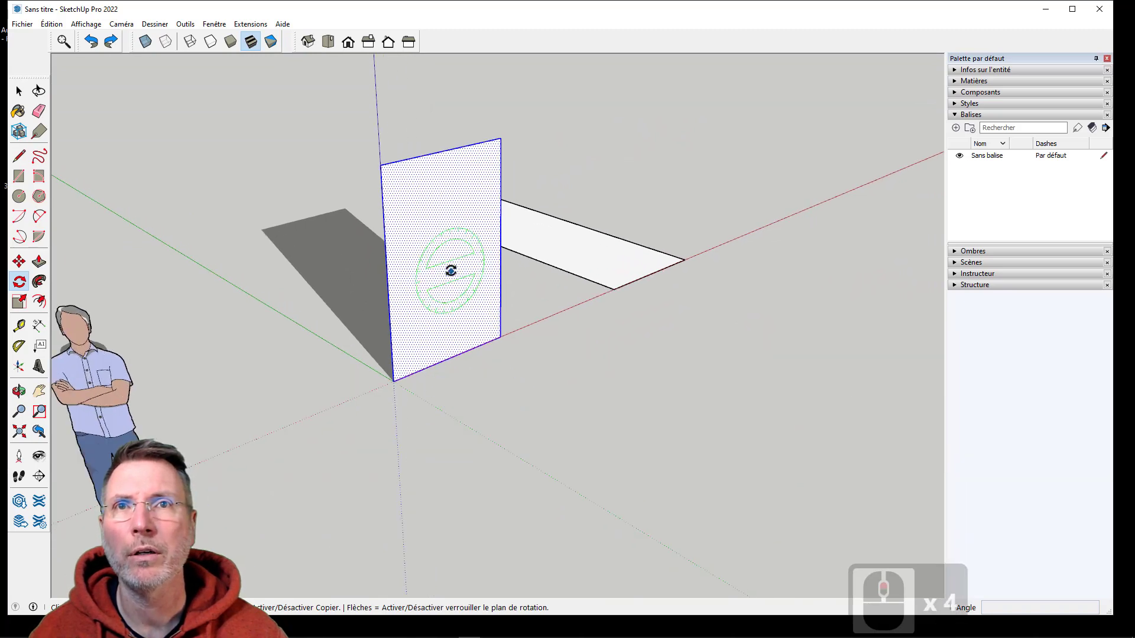
click(395, 380)
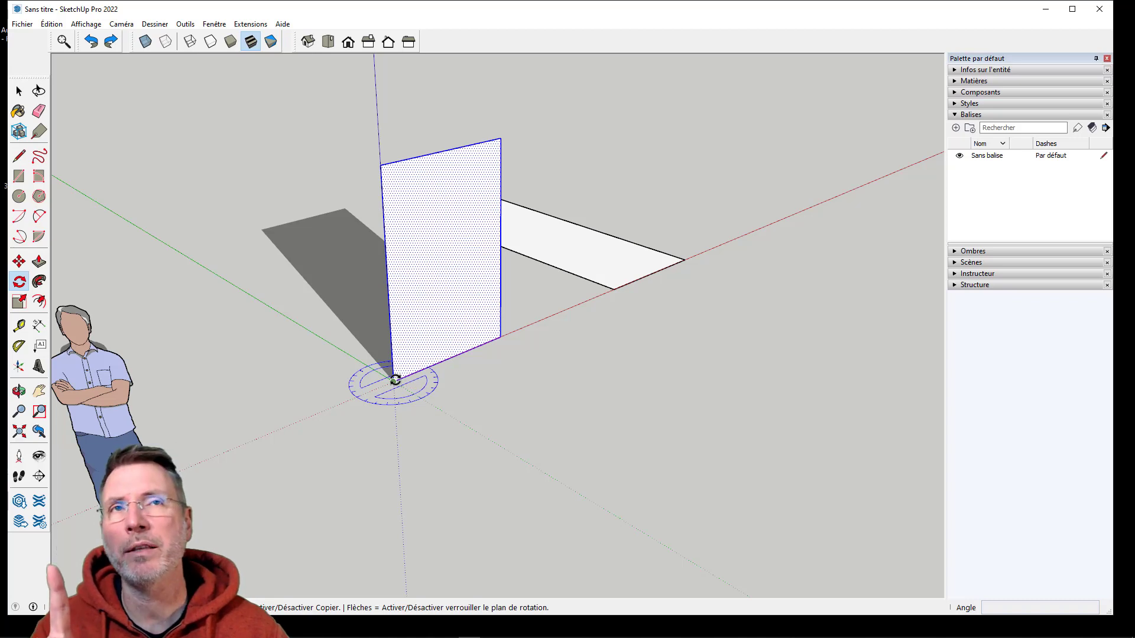
click(394, 381)
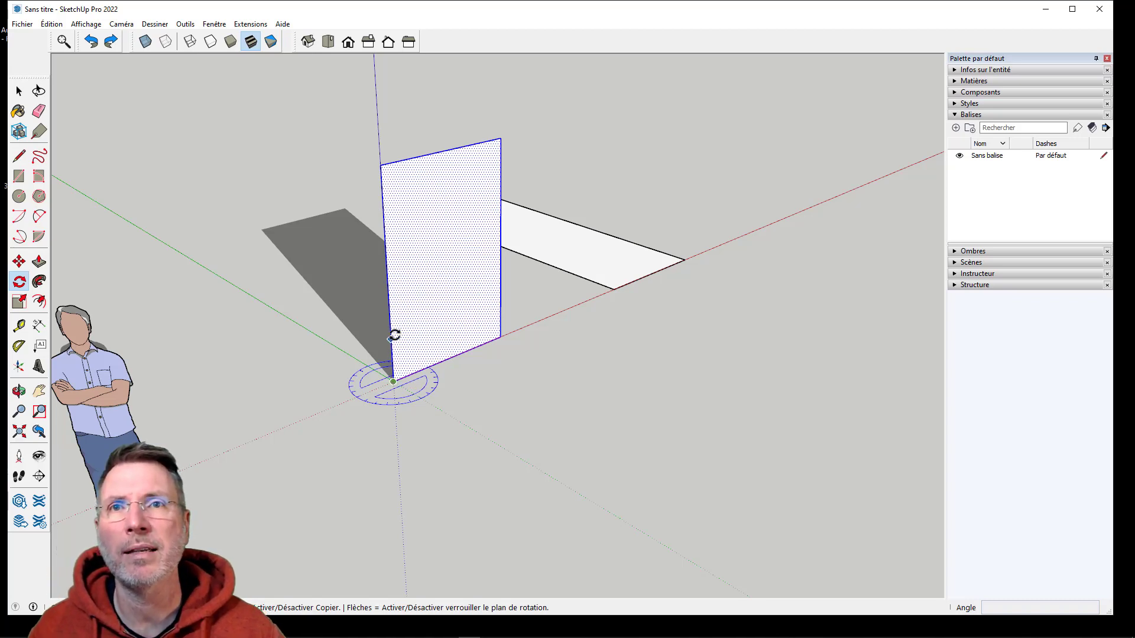
click(386, 206)
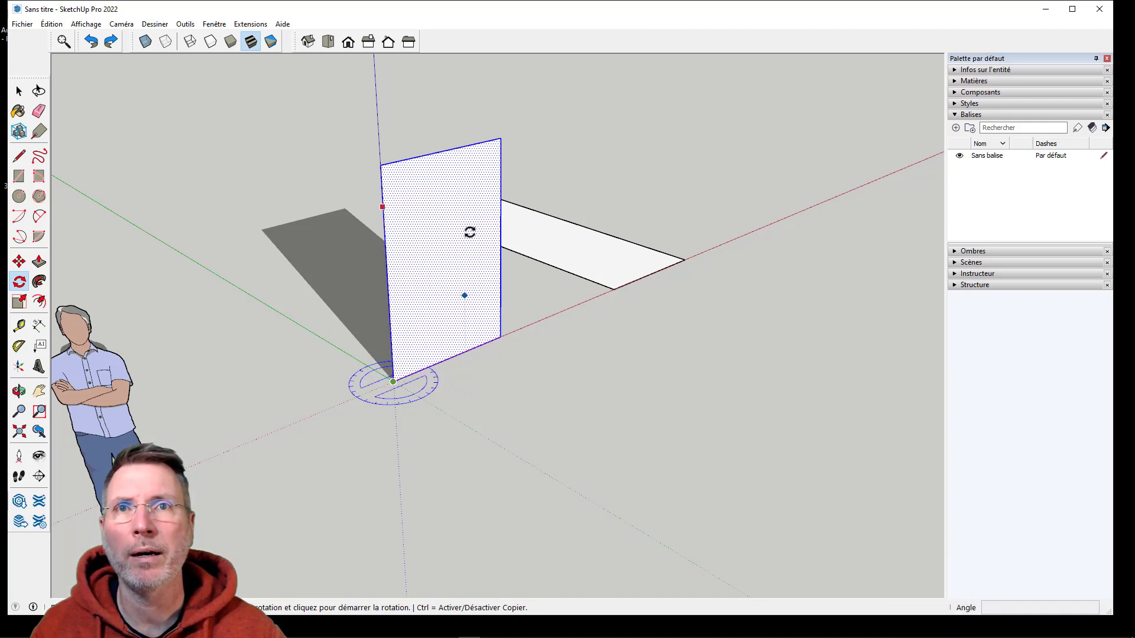
click(491, 338)
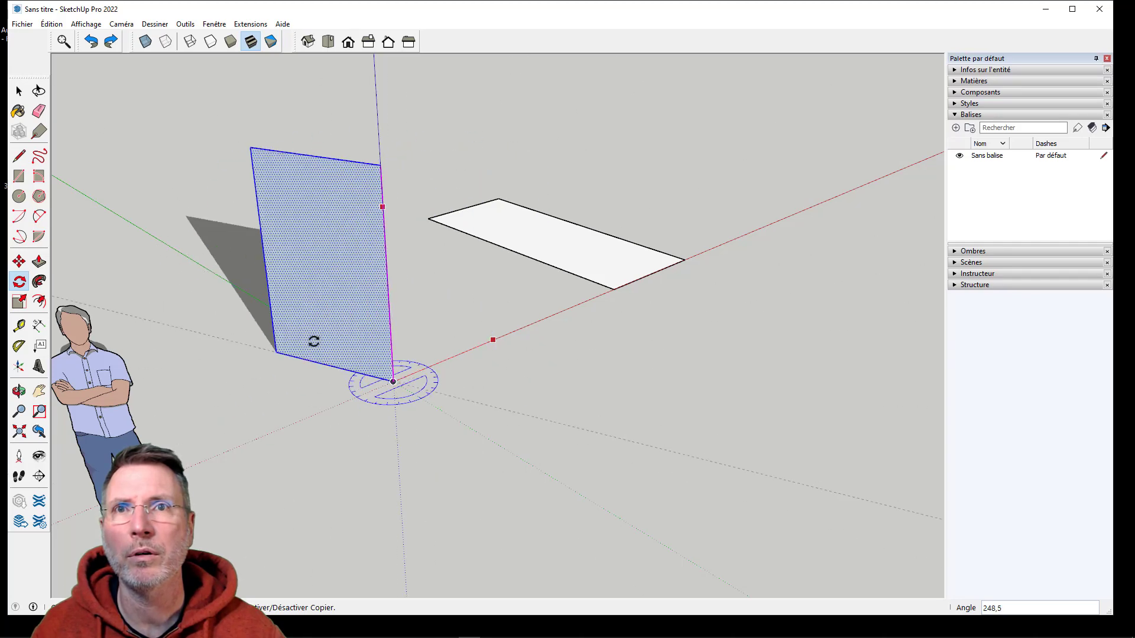
key(Escape)
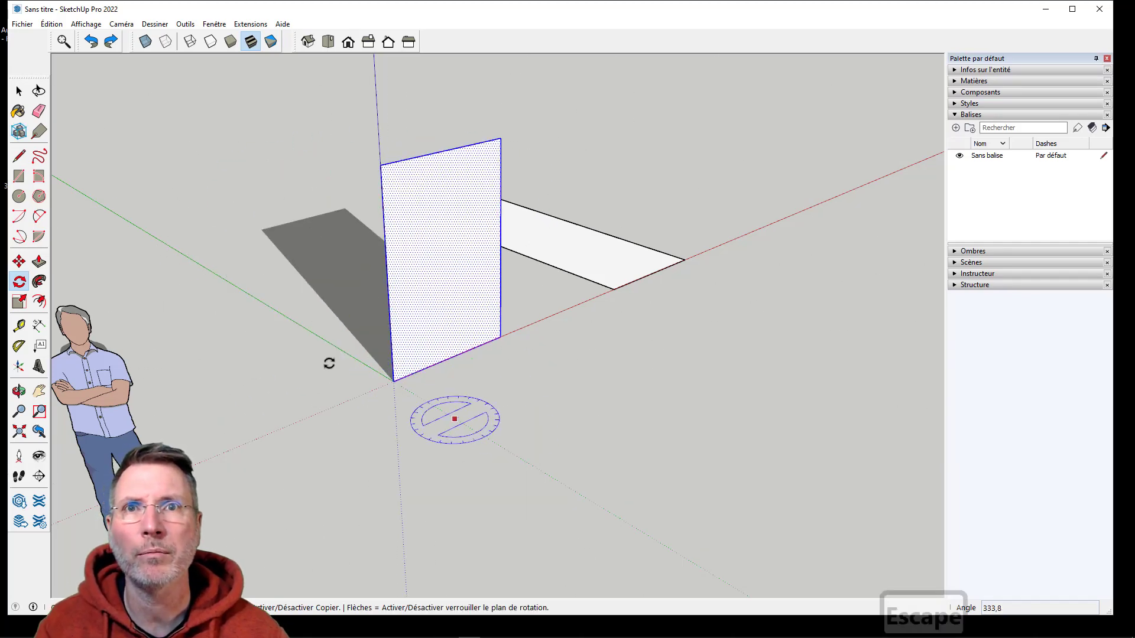
Step: Rotate the vertical rectangle by 330° around its vertical edge on the blue axis, starting from its base edge
click(18, 90)
click(427, 209)
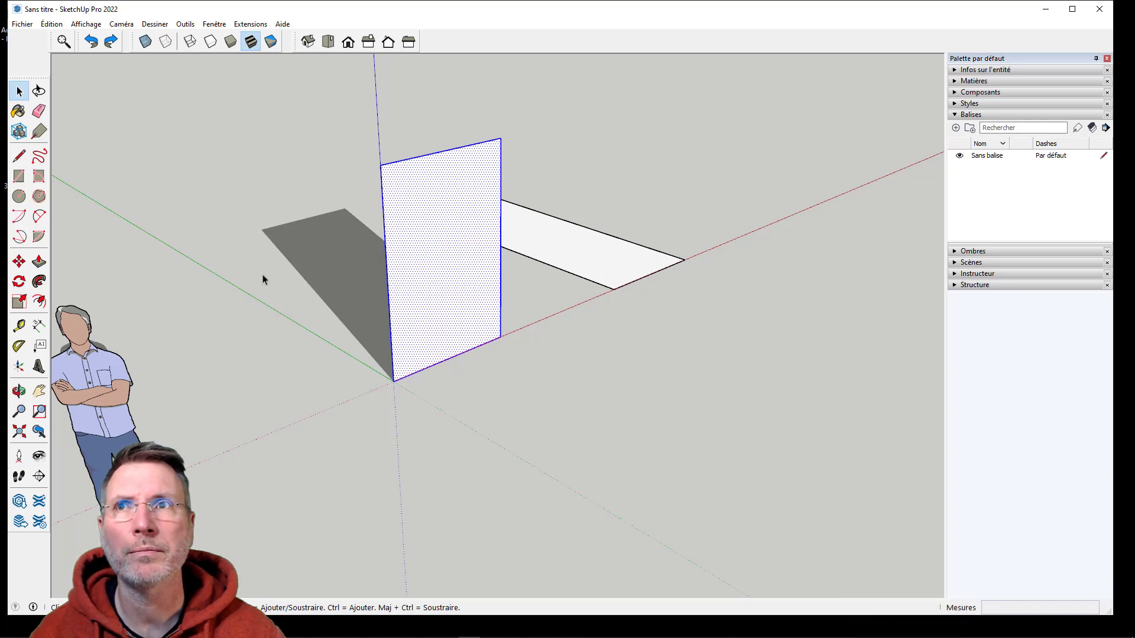
click(18, 282)
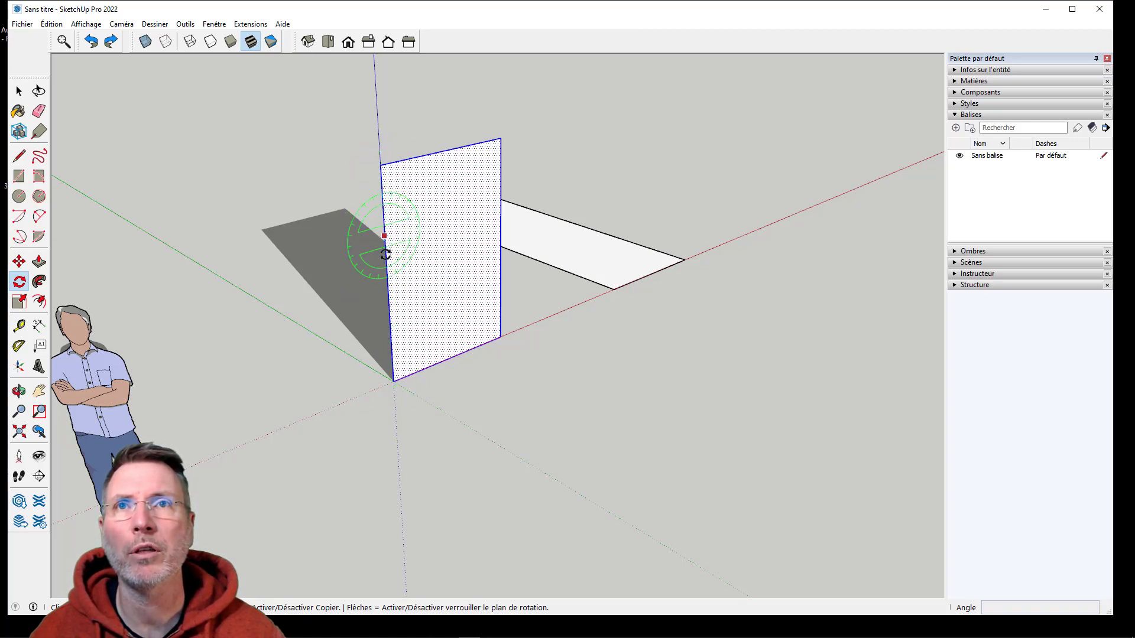
click(395, 381)
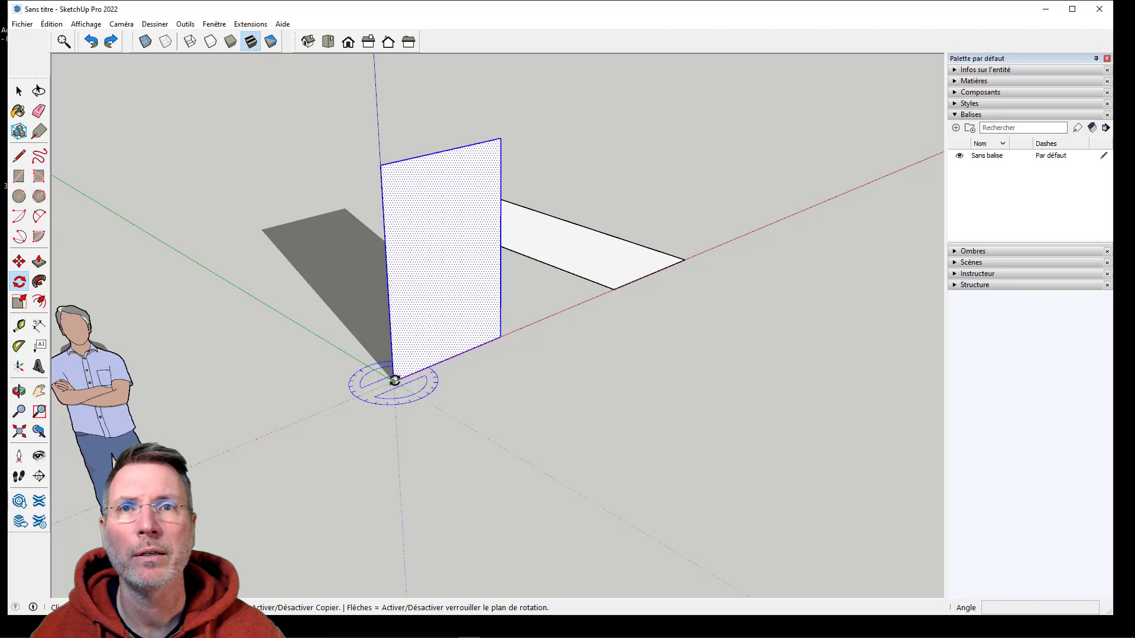
click(388, 305)
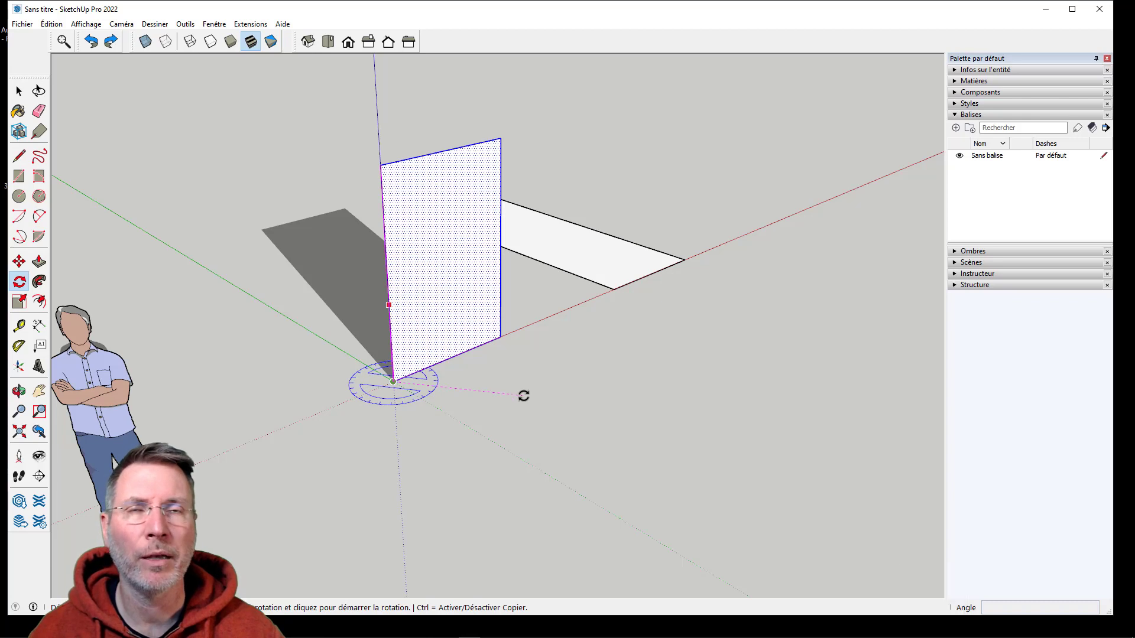
click(497, 336)
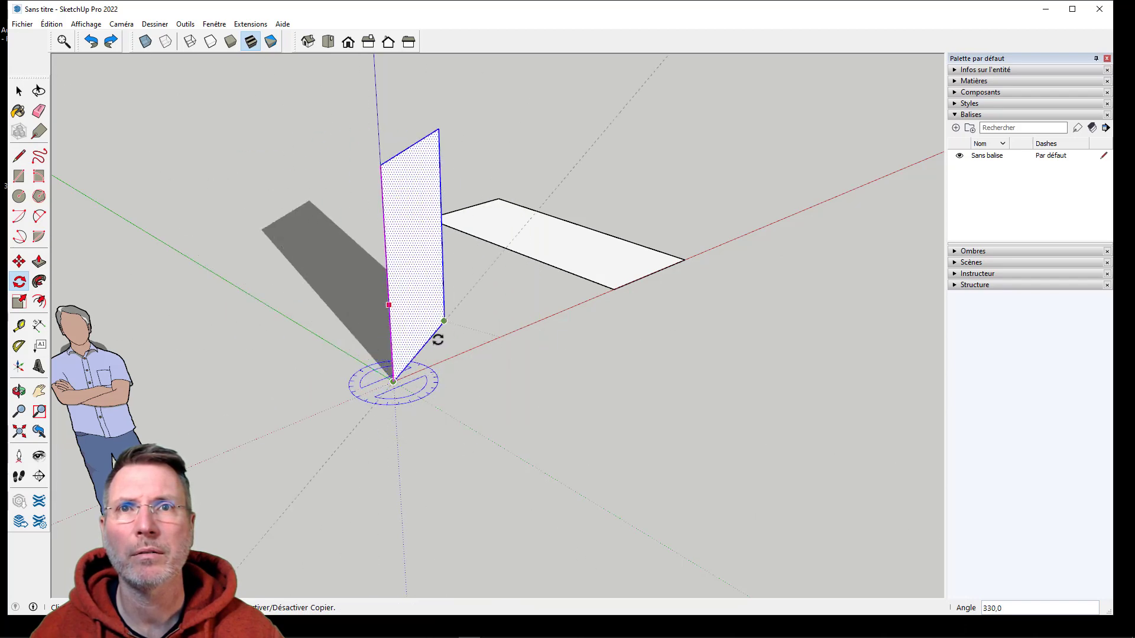
click(438, 338)
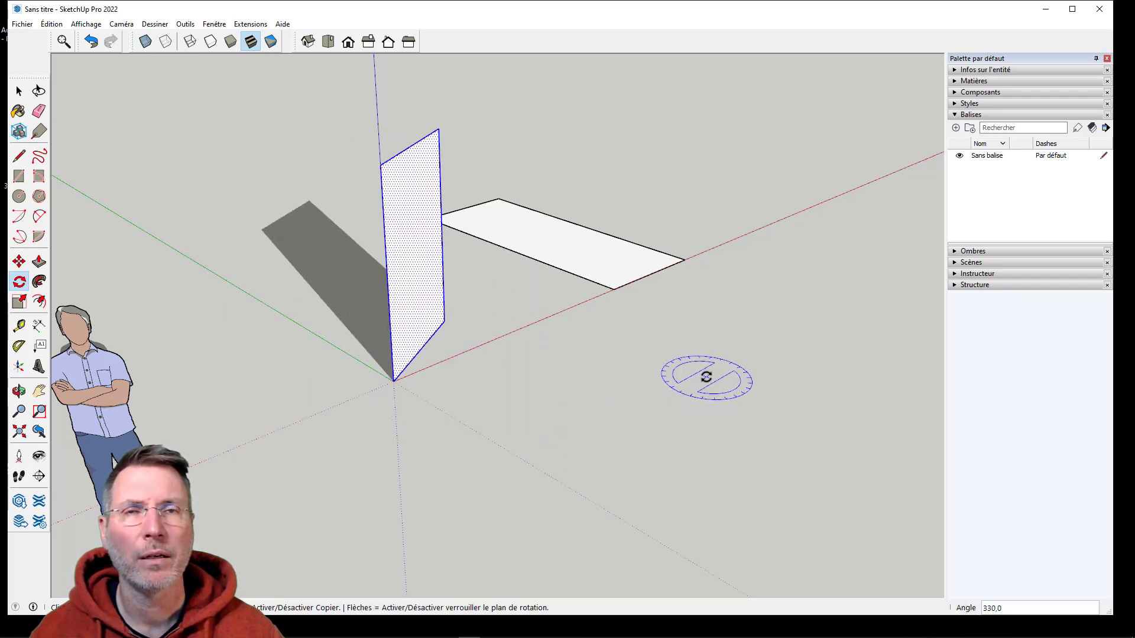
Step: Select the flat rectangle on the ground together with its edges
middle_drag(746, 398, 157, 362)
scroll(157, 362, down, 5)
key(space)
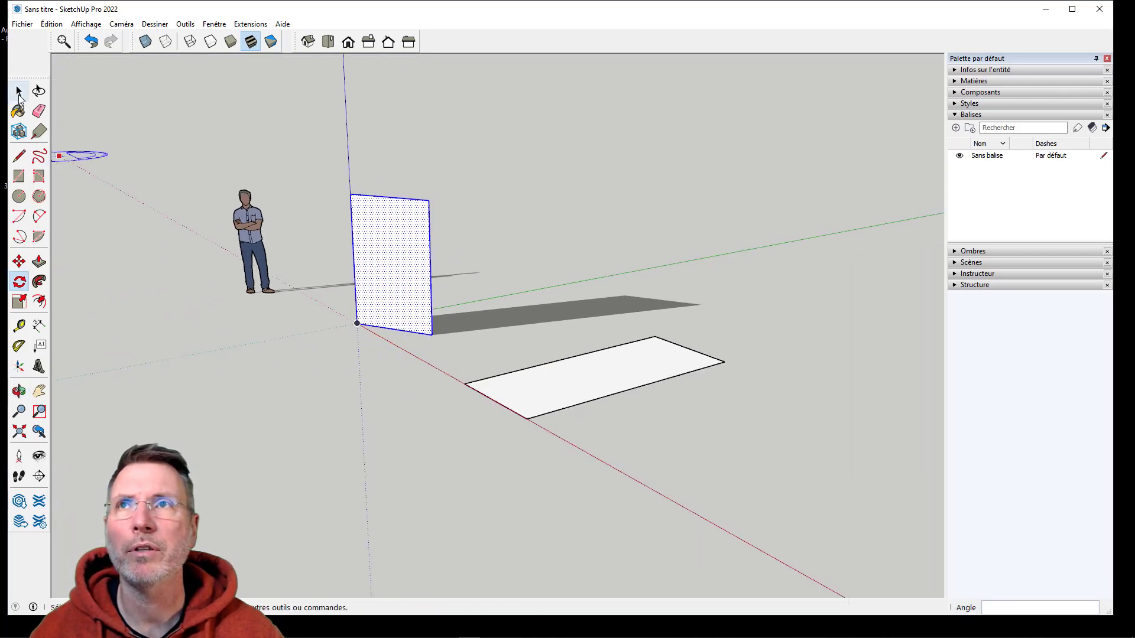
middle_drag(157, 243, 222, 356)
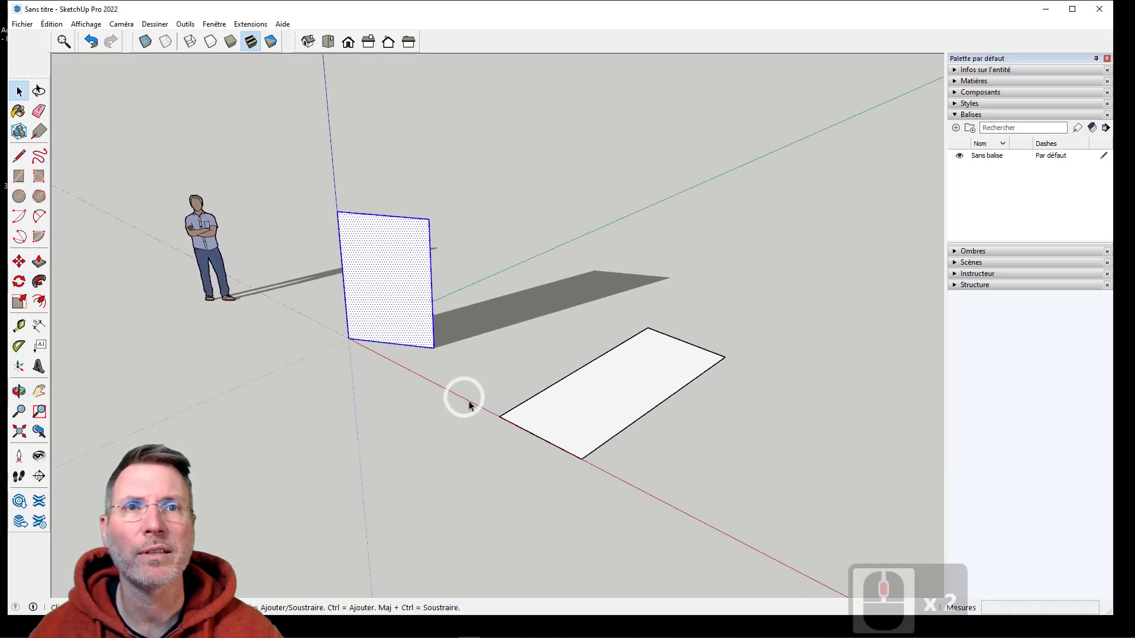
double_click(596, 414)
scroll(656, 443, up, 3)
middle_drag(677, 456, 654, 406)
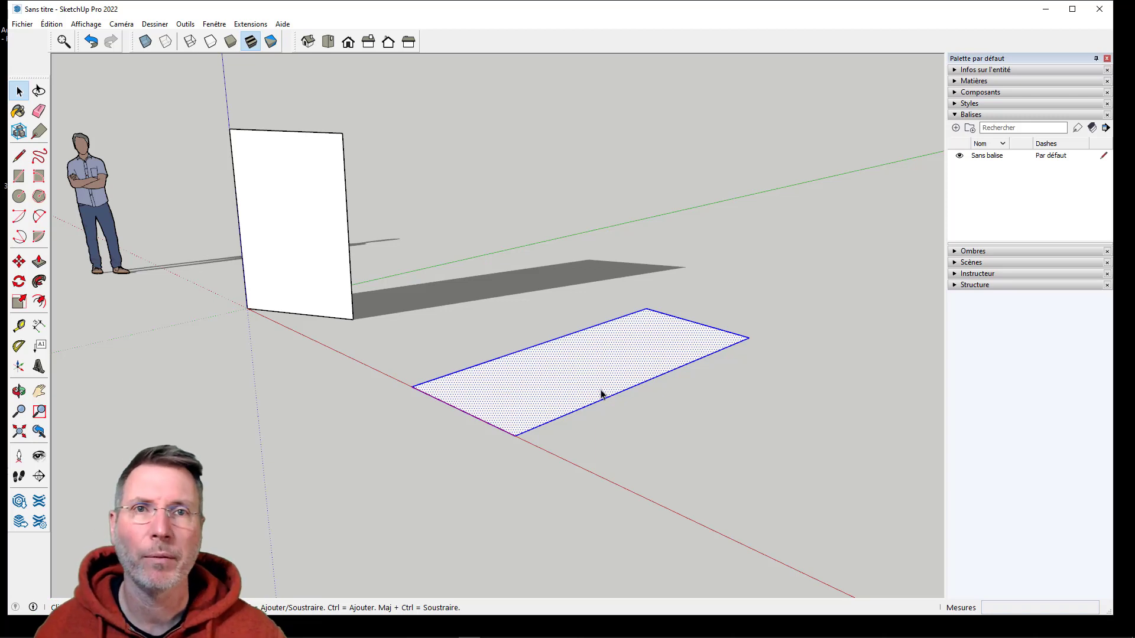
Step: Rotate the flat rectangle 90° upward around its edge on the red axis, using that edge as the rotation axis
click(19, 282)
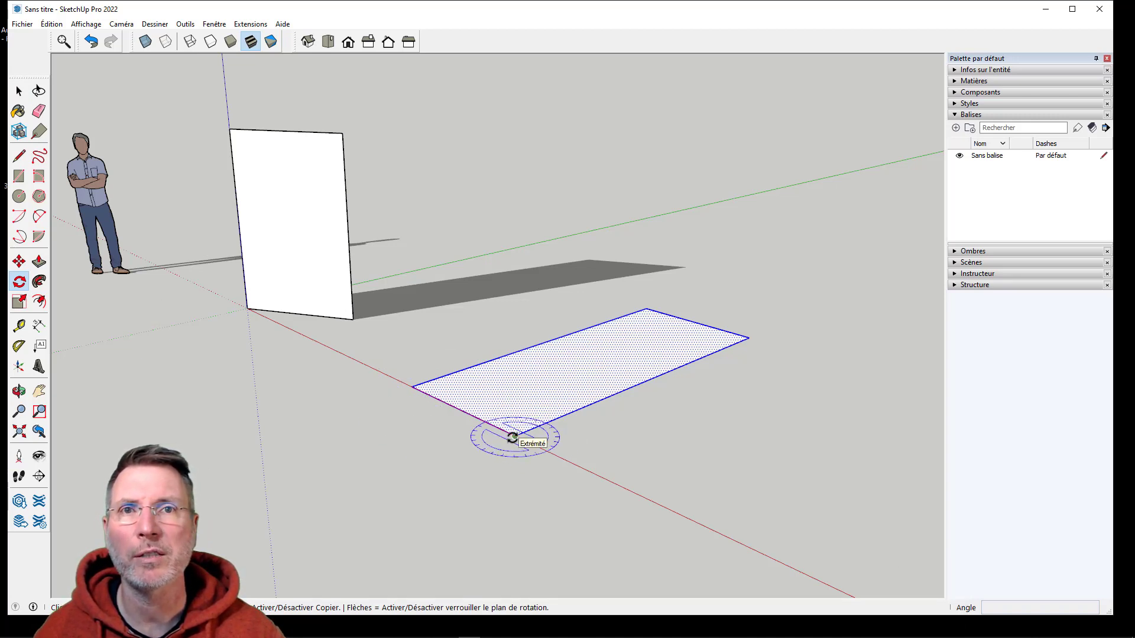
drag(514, 436, 463, 409)
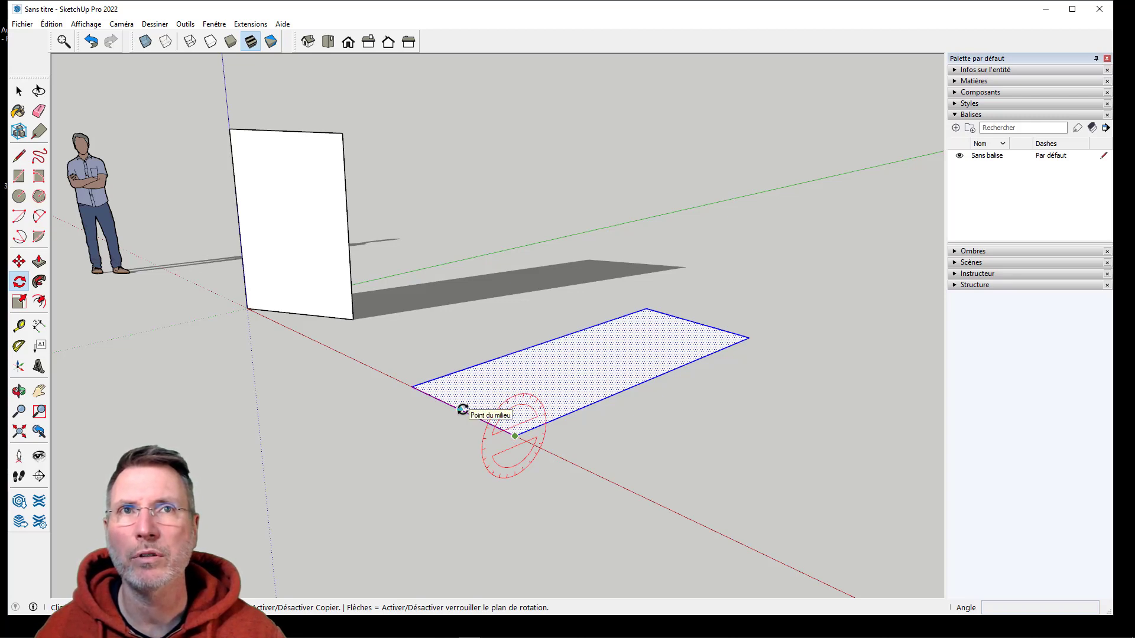
click(462, 408)
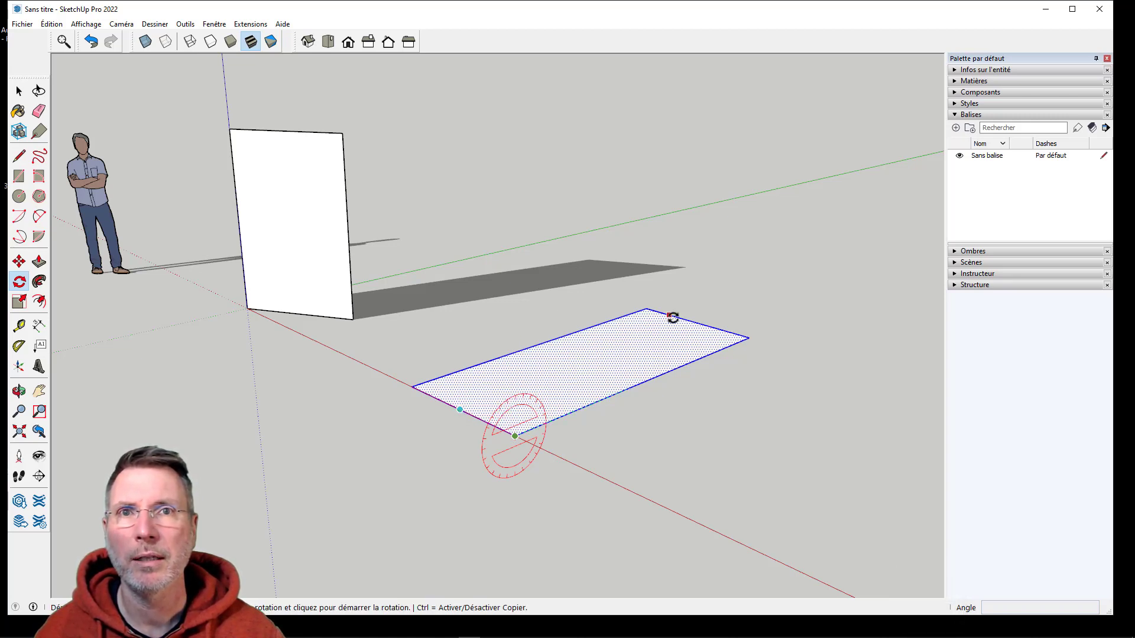
click(714, 338)
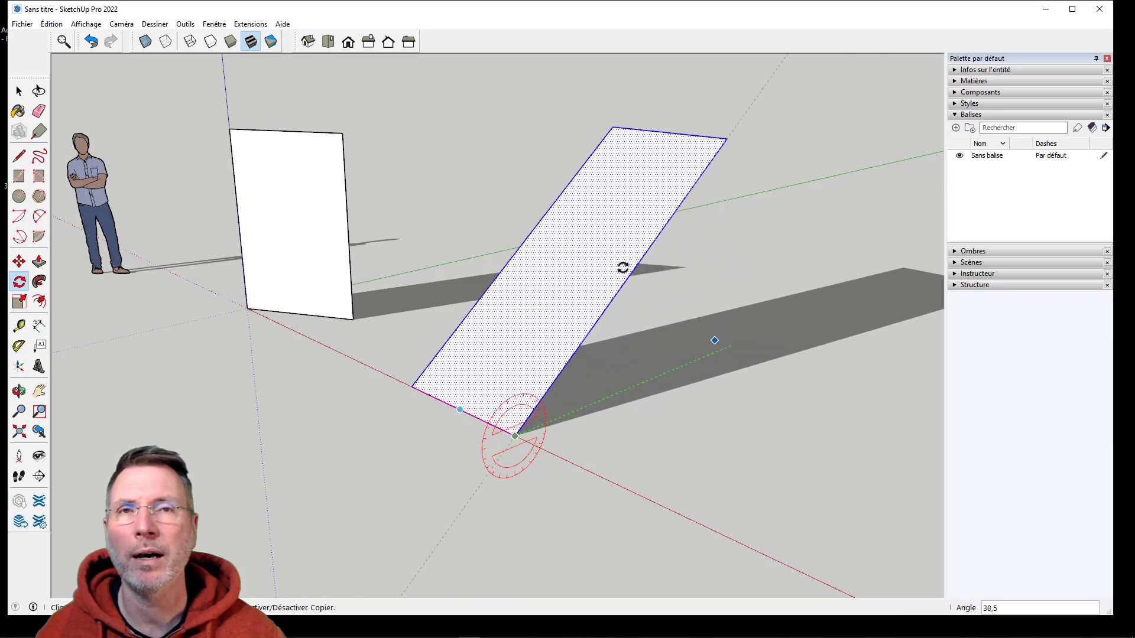
scroll(650, 379, down, 2)
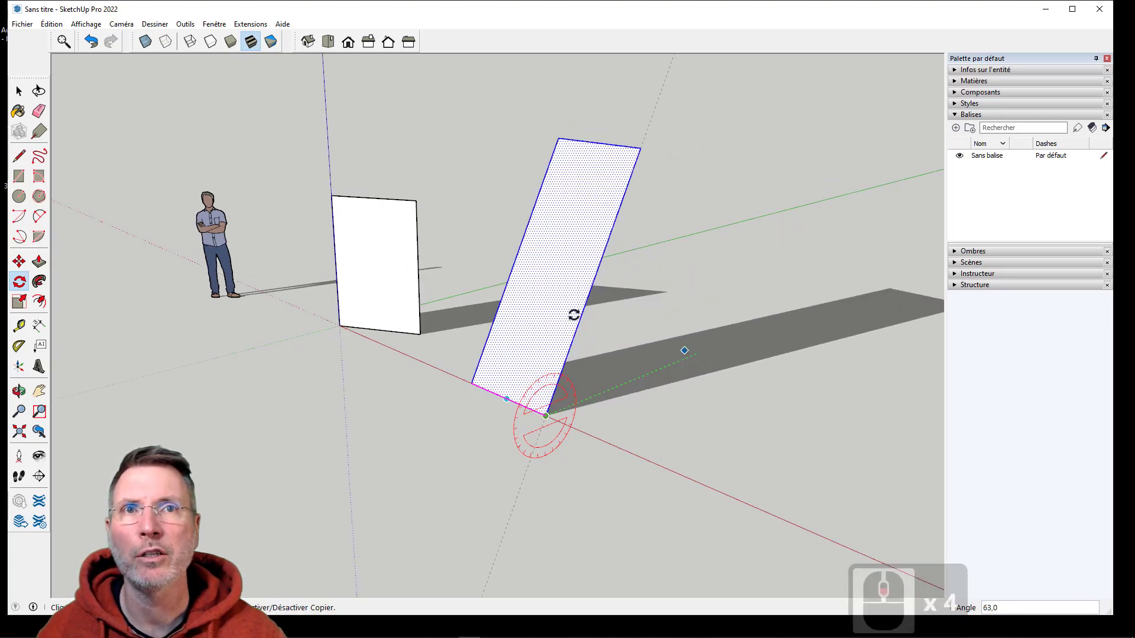
text(90)
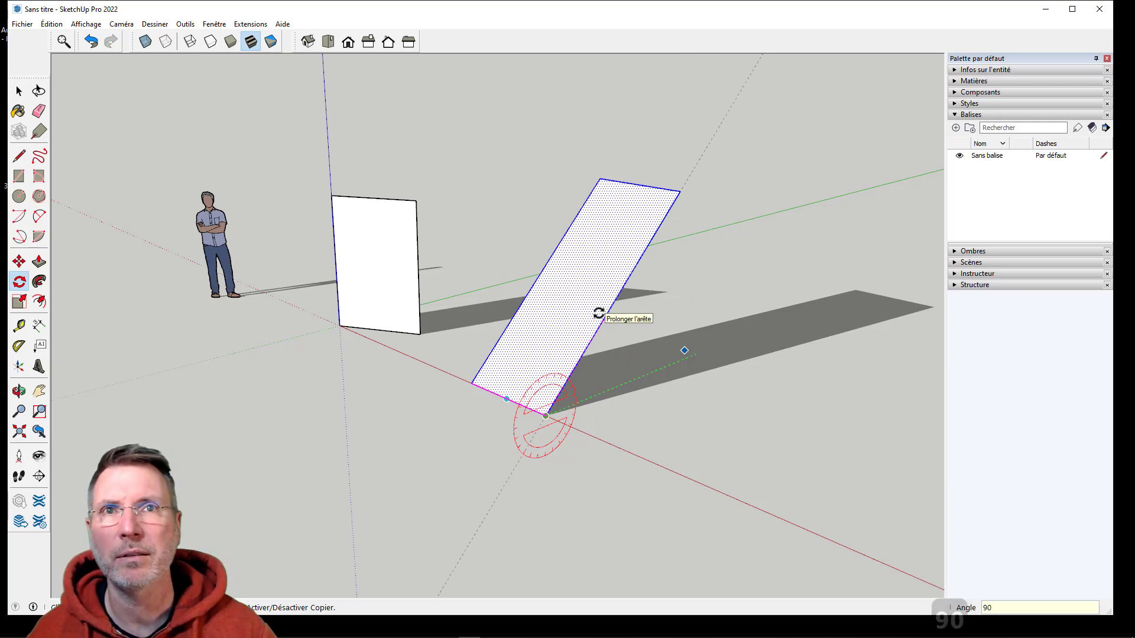
key(Return)
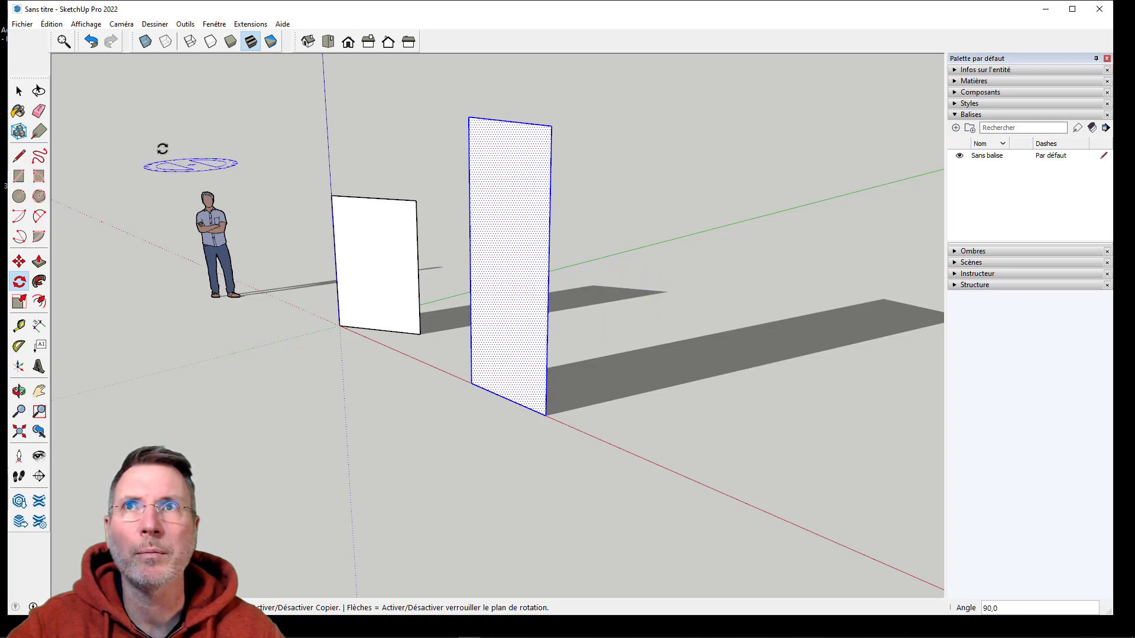
Step: Undo the 90° rotation of the second rectangle
click(92, 42)
middle_drag(532, 443, 519, 418)
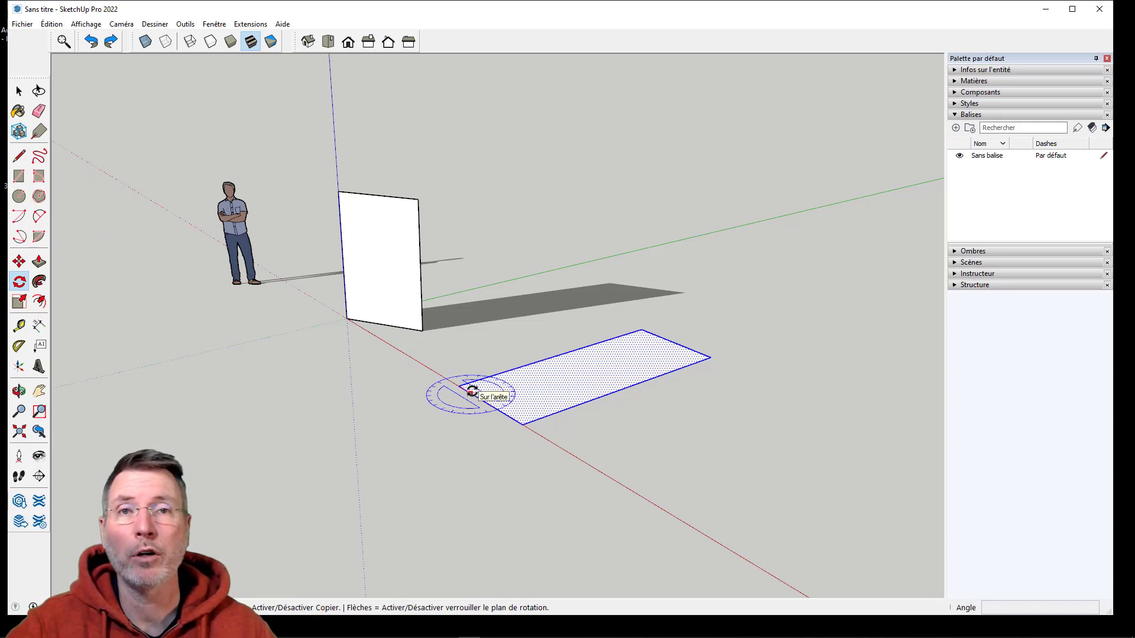
middle_drag(540, 373, 613, 415)
scroll(613, 415, up, 2)
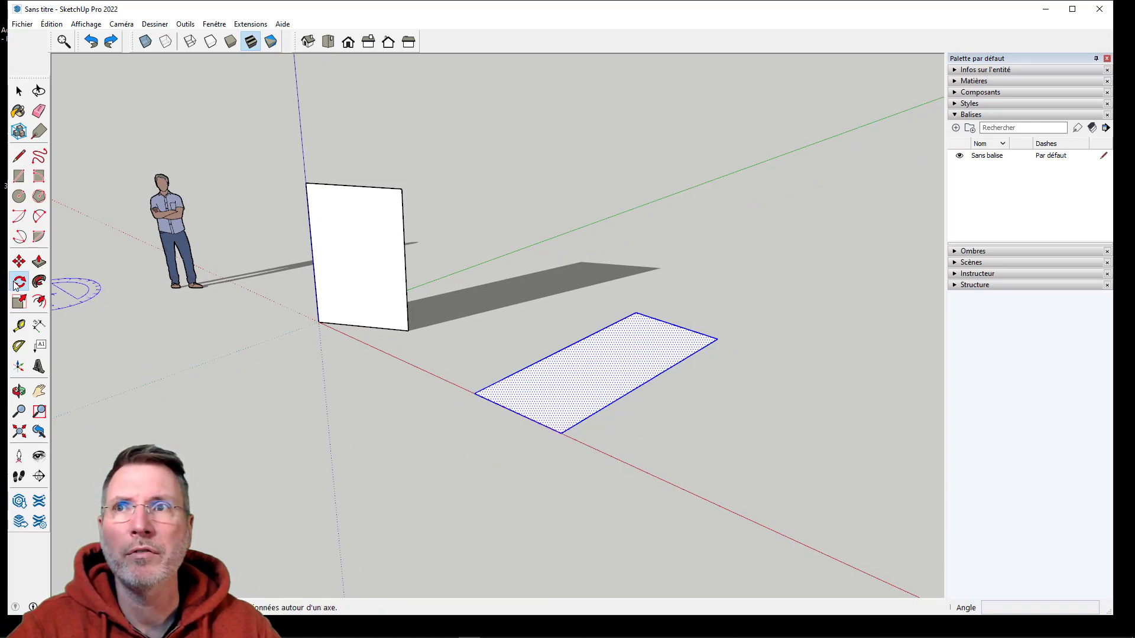
Step: Rotate a copy of the flat rectangle 15° upward around its edge on the red axis, keeping the original in place
click(563, 433)
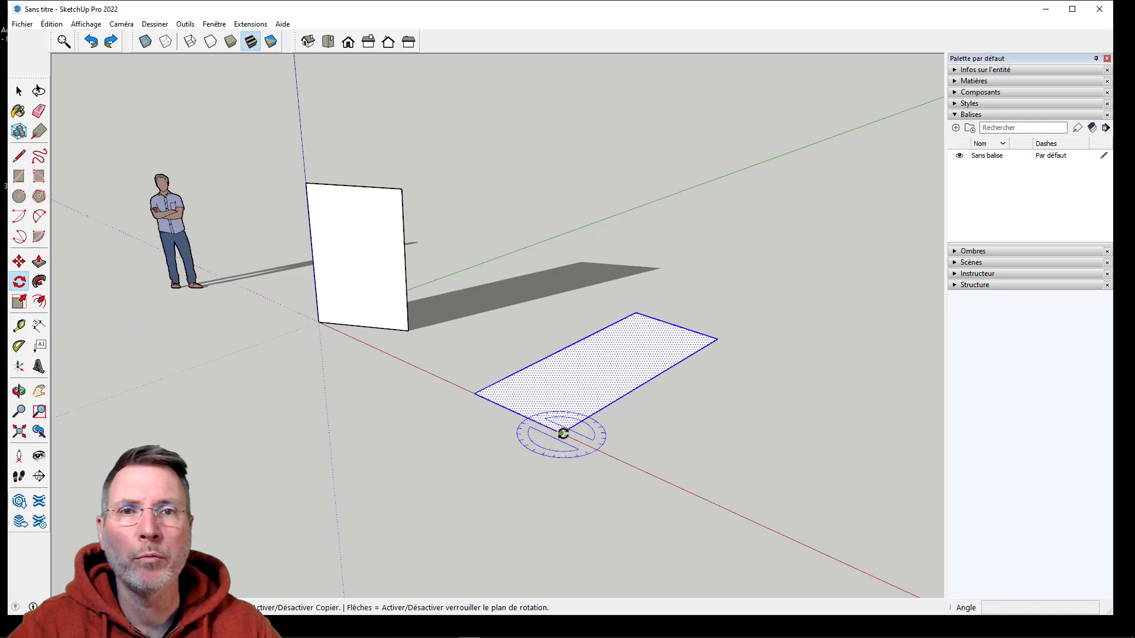
drag(562, 433, 501, 404)
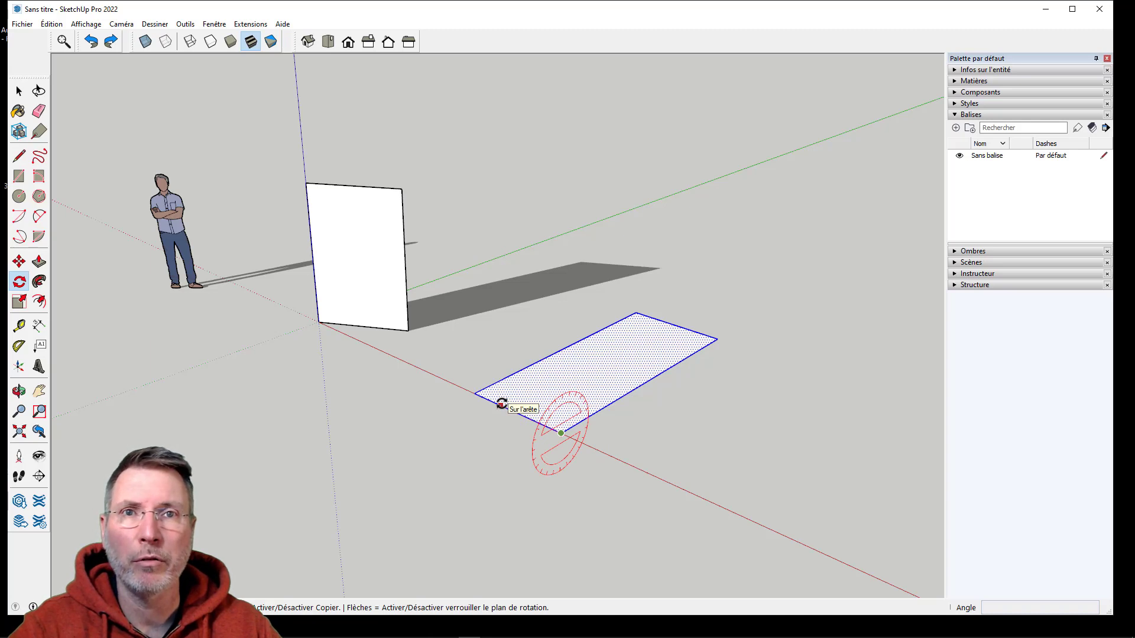
drag(501, 404, 501, 405)
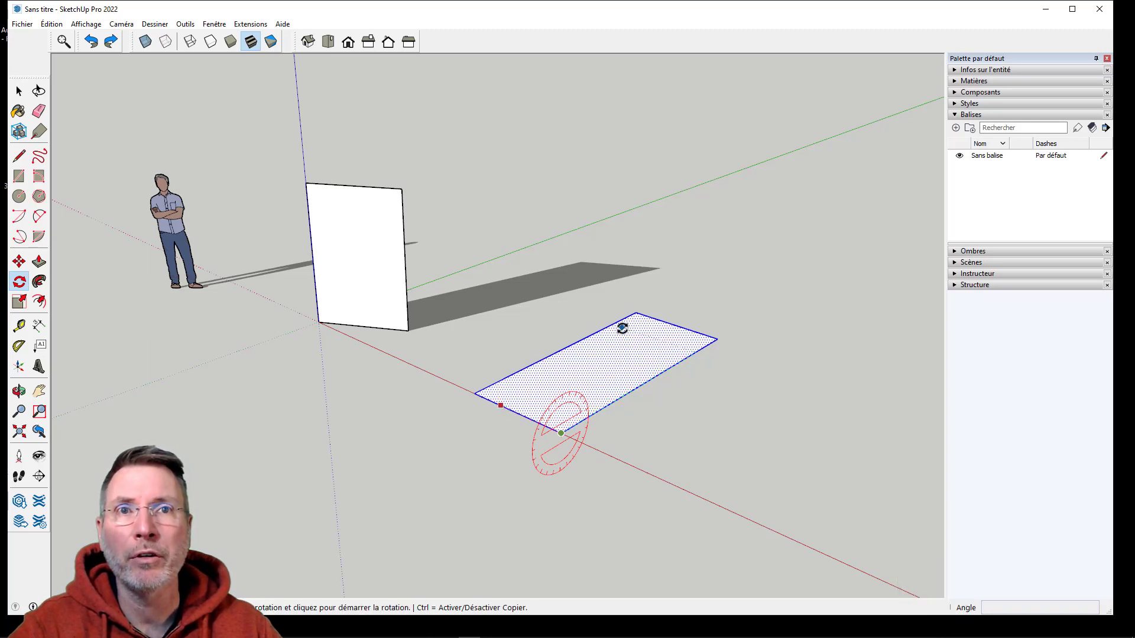
key(ctrl)
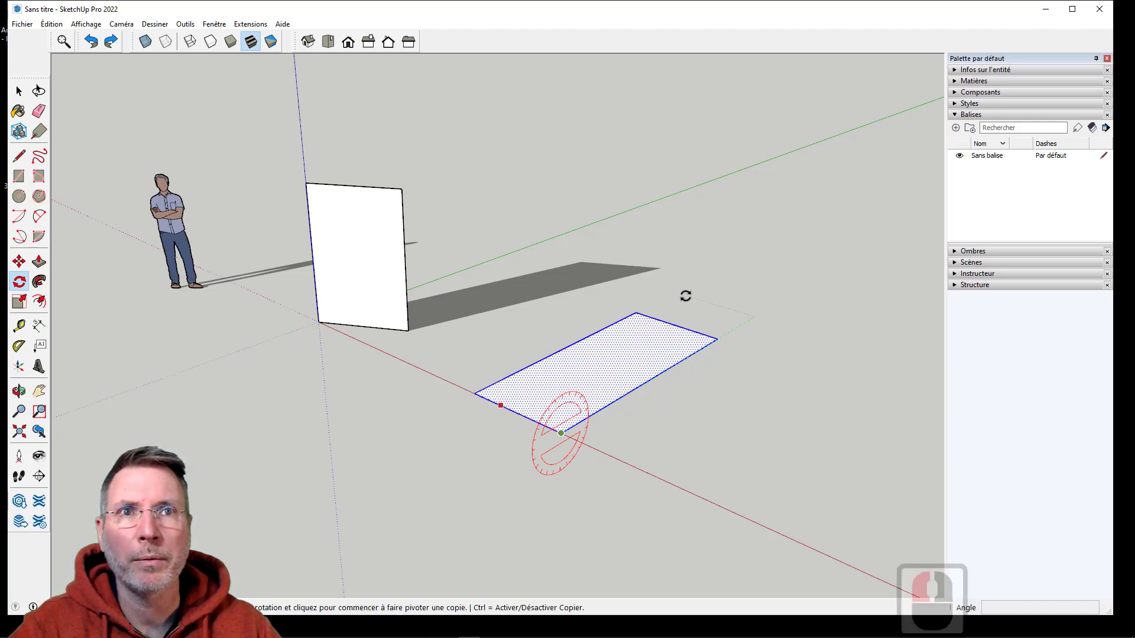
click(663, 338)
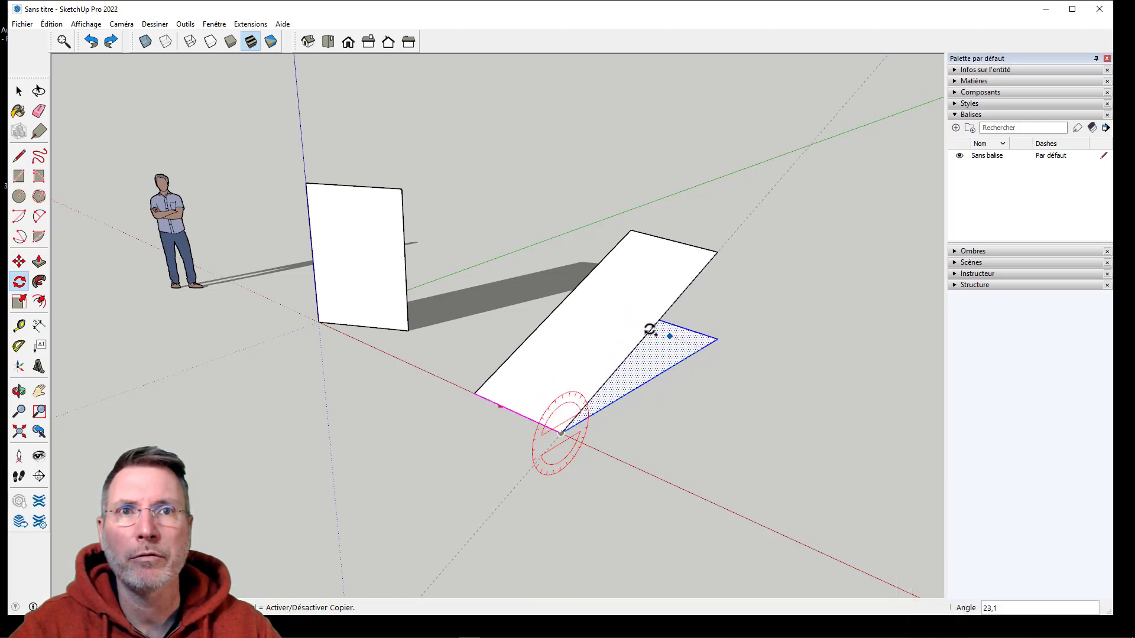
mouse_move(674, 342)
middle_down()
mouse_move(520, 281)
mouse_move(673, 350)
middle_up()
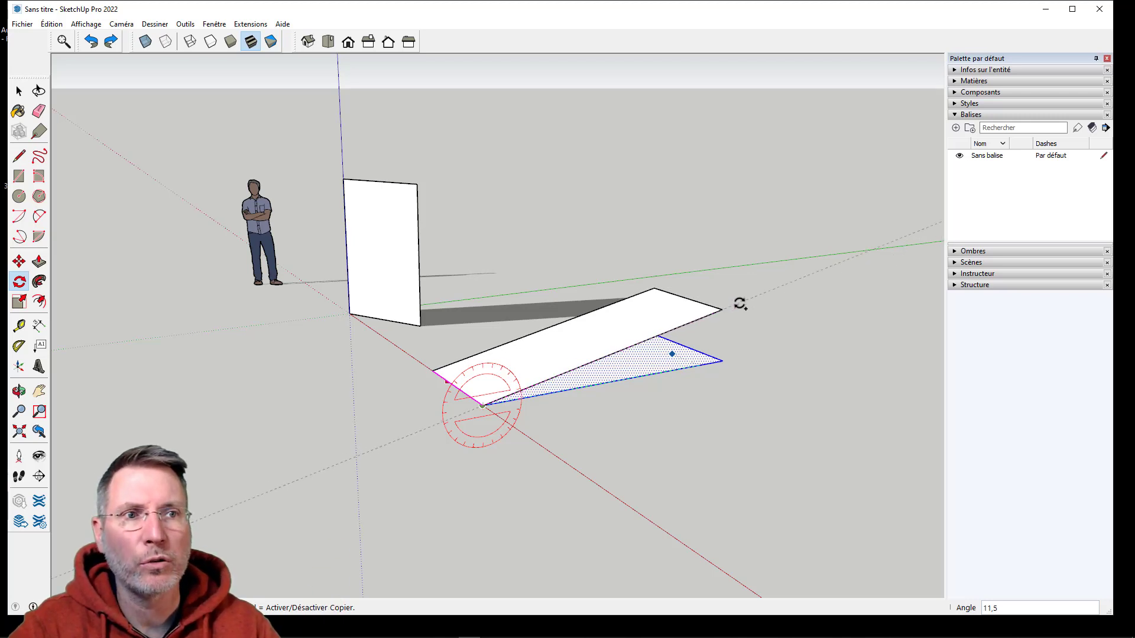
text(15)
key(Return)
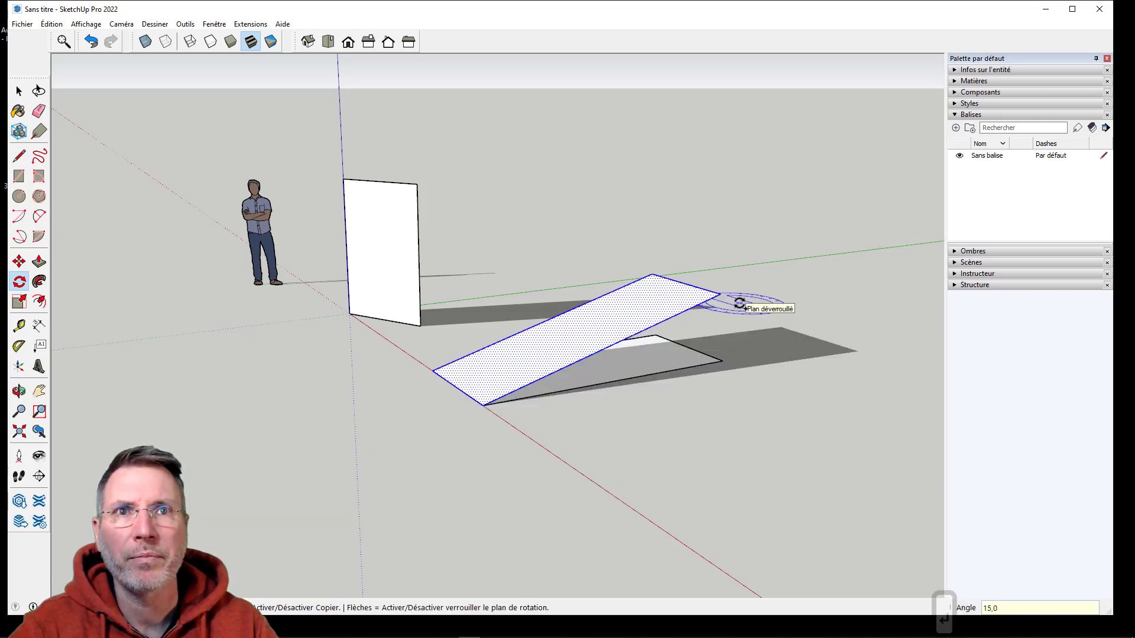
Step: Multiply the rotated rectangle copy with x10 to form a fan around the shared edge, and clear the selection
text(x)
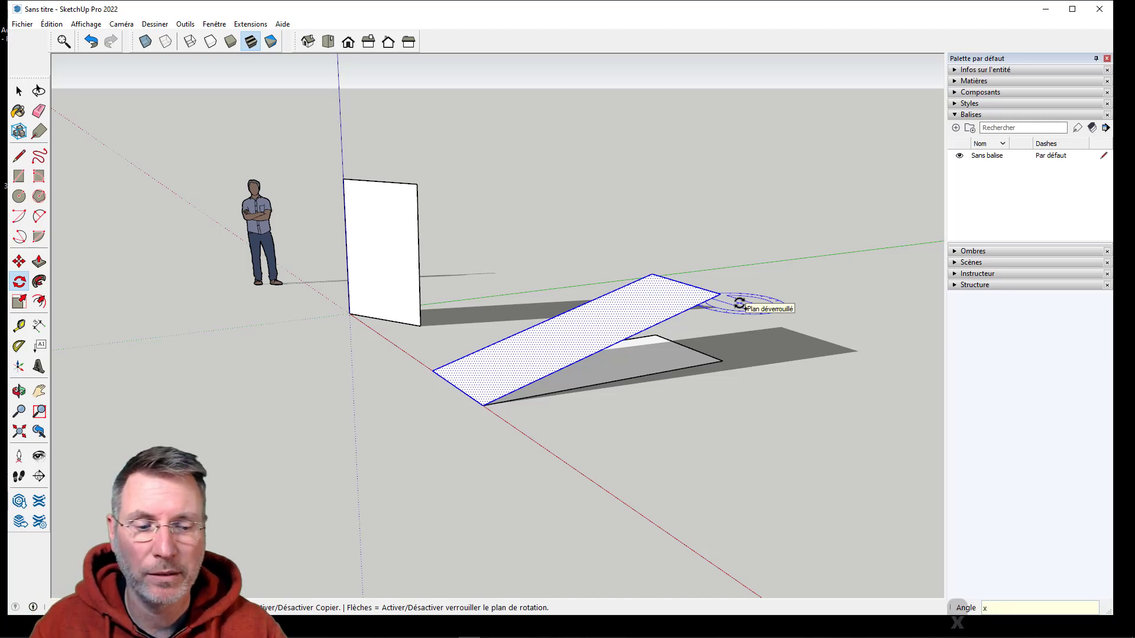
text(110)
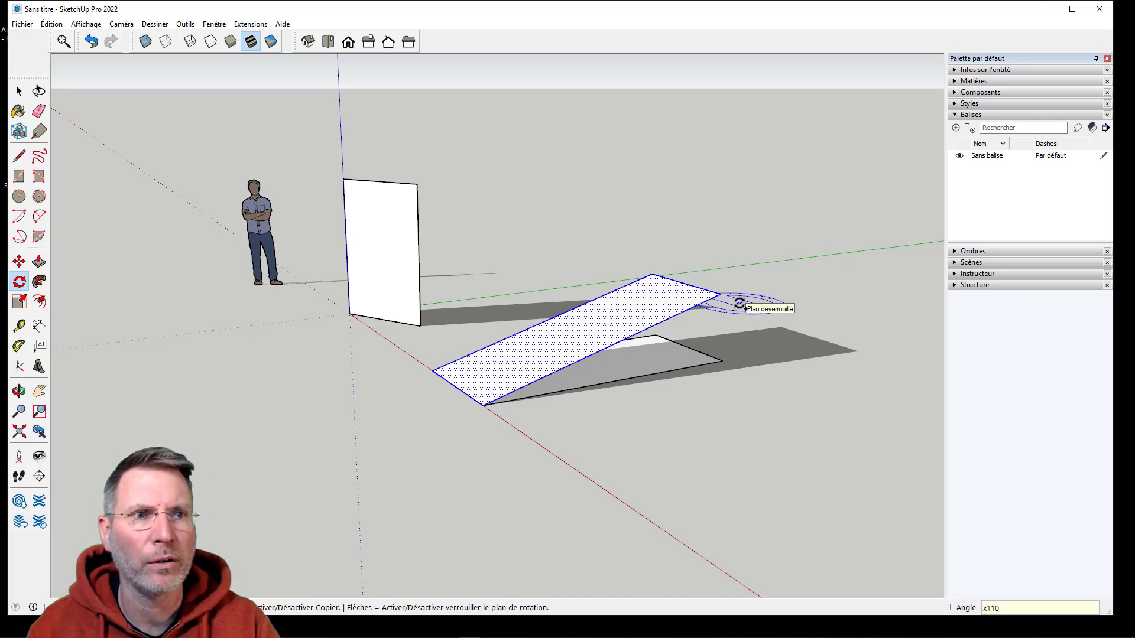
key(BackSpace)
key(BackSpace)
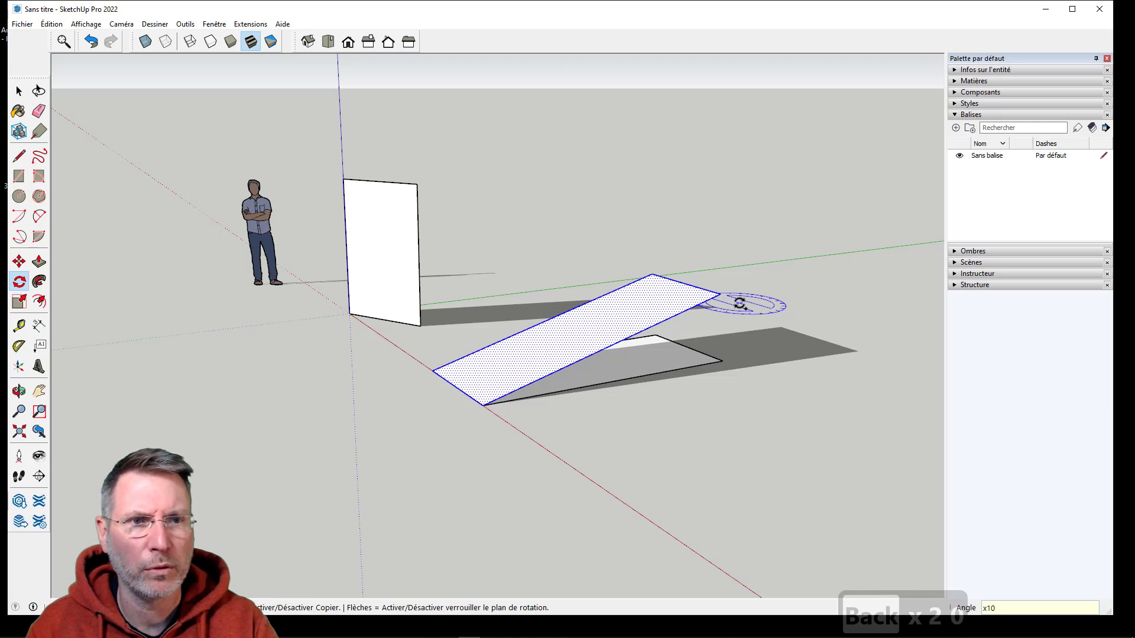
key(Return)
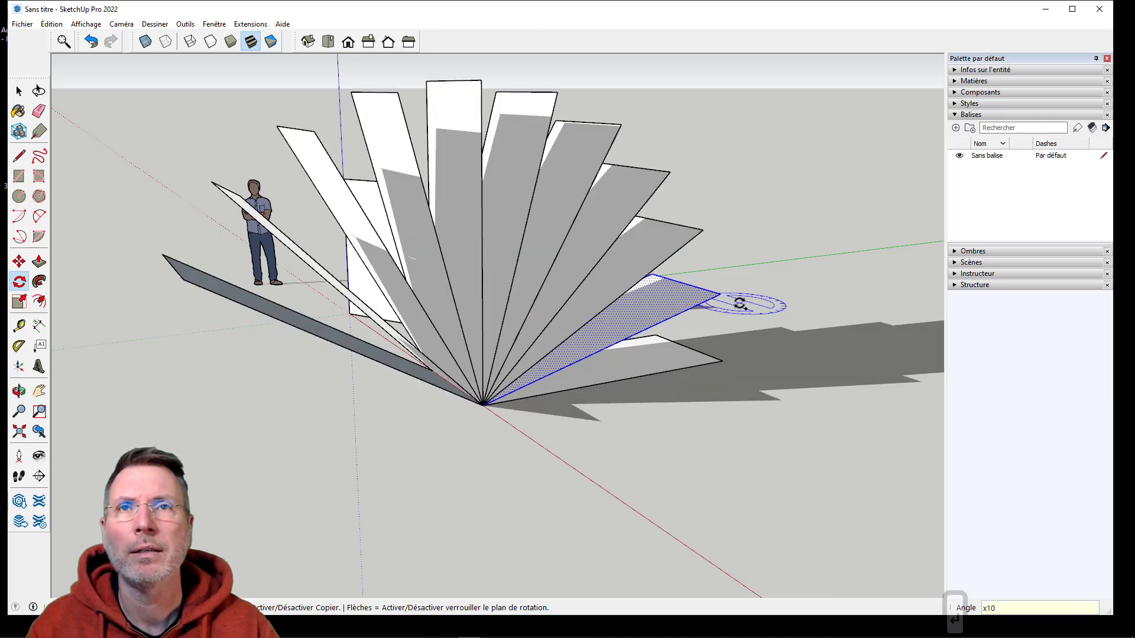
click(19, 91)
click(646, 438)
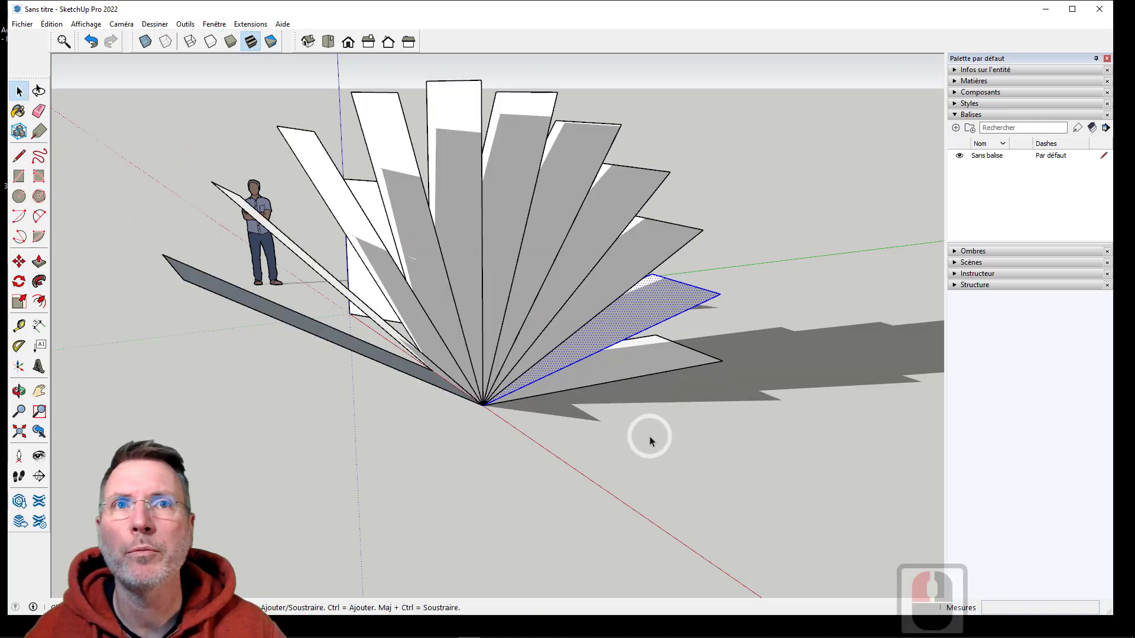
Step: Draw a circle with a radius of about 8.7 cm on the ground beside the fan and extrude it upward about 243.6 cm
middle_drag(683, 410, 700, 338)
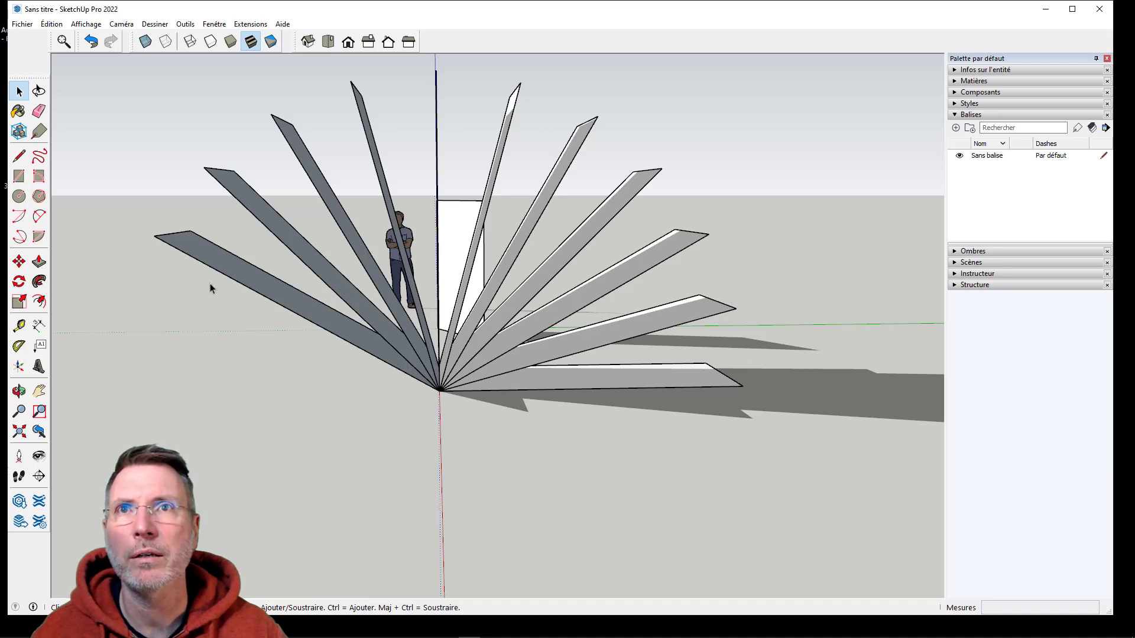
middle_drag(206, 331, 890, 435)
scroll(890, 435, down, 5)
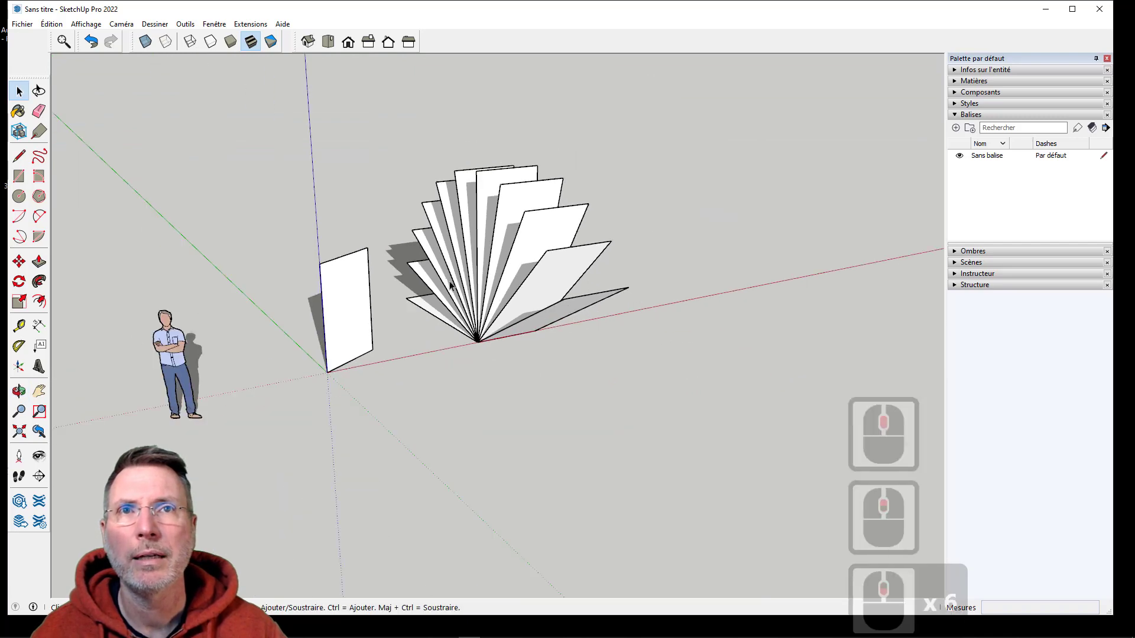
key(c)
middle_drag(265, 278, 212, 380)
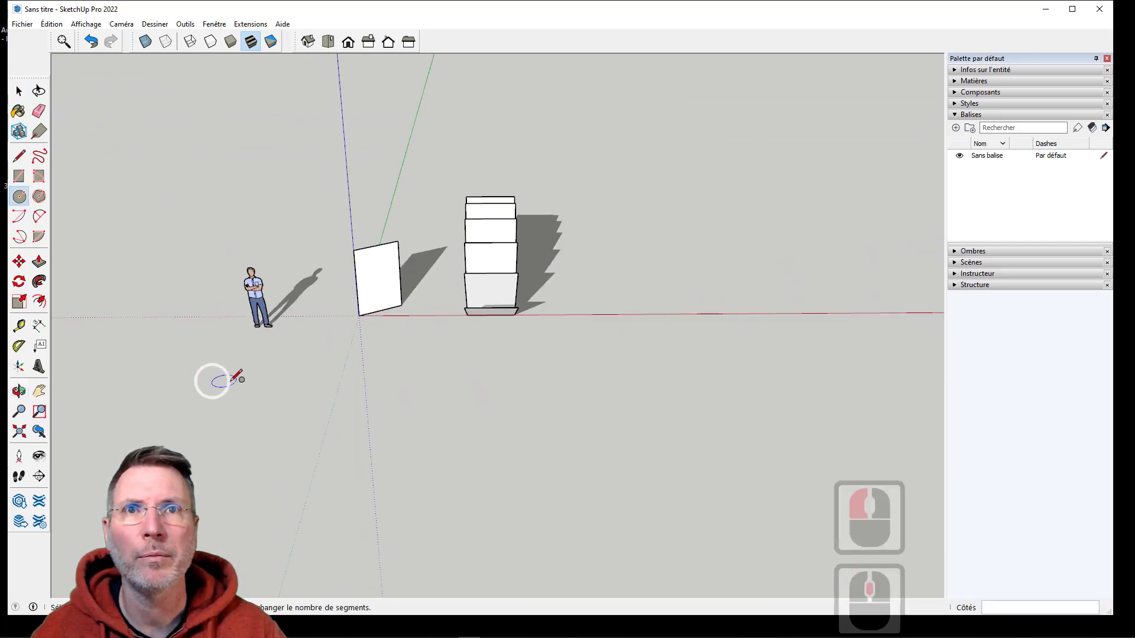
scroll(233, 385, up, 3)
scroll(648, 355, down, 3)
scroll(634, 347, up, 5)
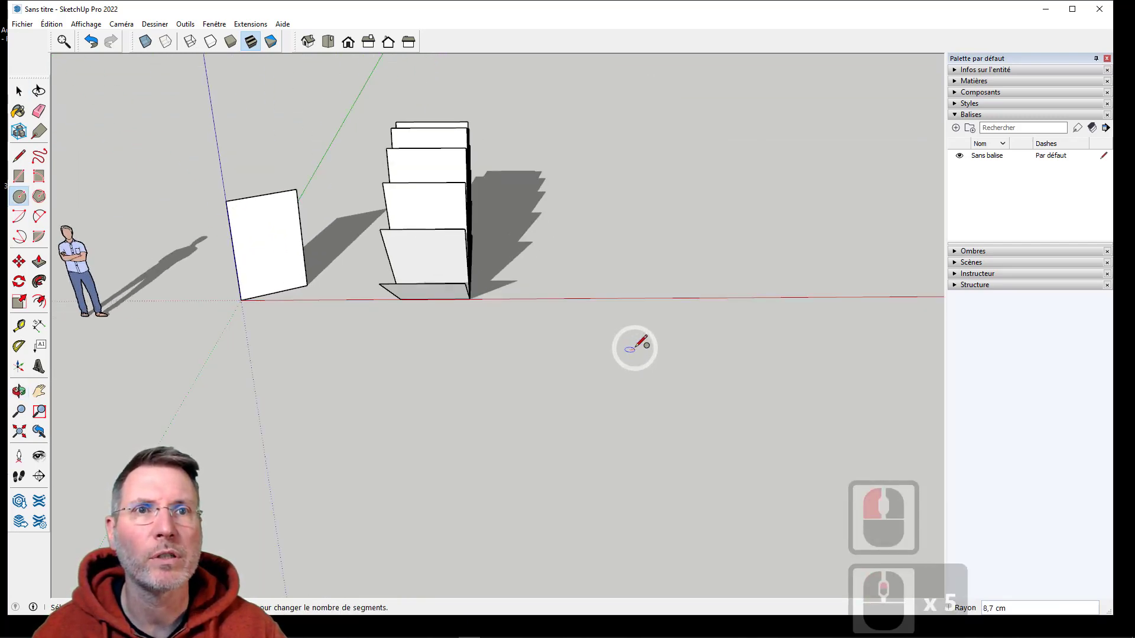
click(39, 263)
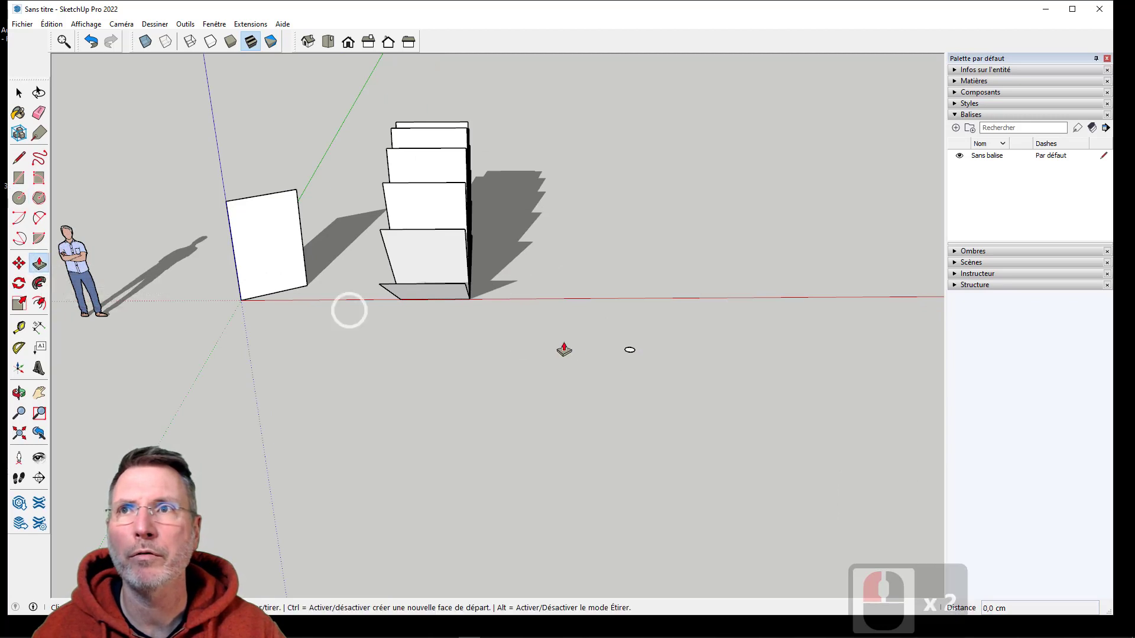
click(630, 351)
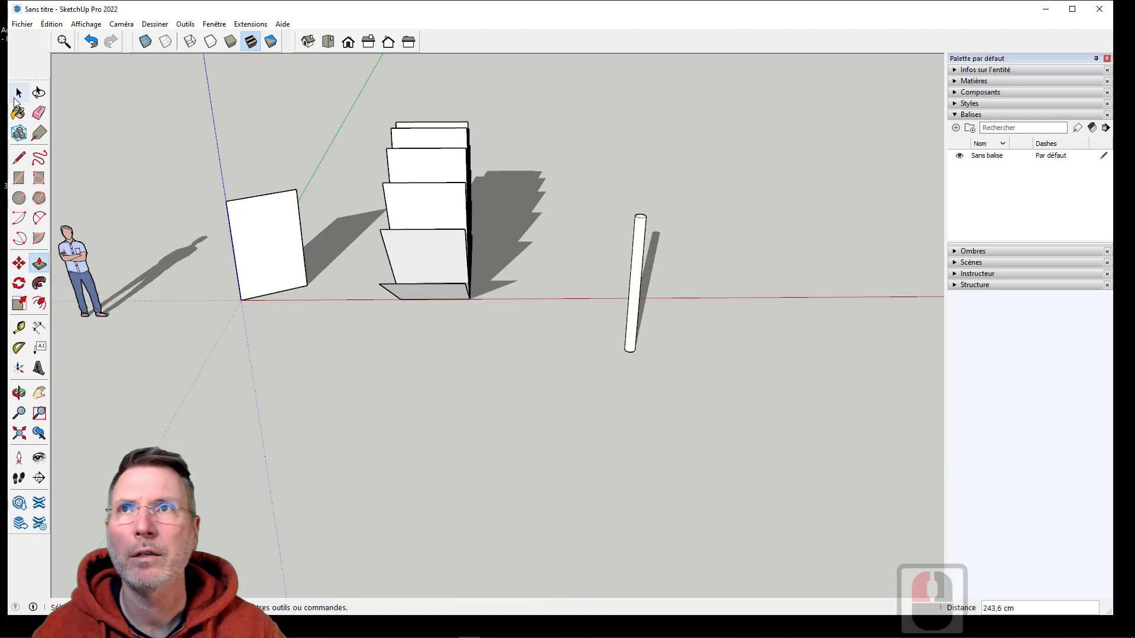
Step: Select the whole cylinder with all its faces and edges
key(space)
click(350, 193)
drag(590, 174, 732, 409)
middle_drag(732, 373, 441, 337)
Step: Rotate a copy of the cylinder 15° in the ground plane around a centre point away from it
click(18, 285)
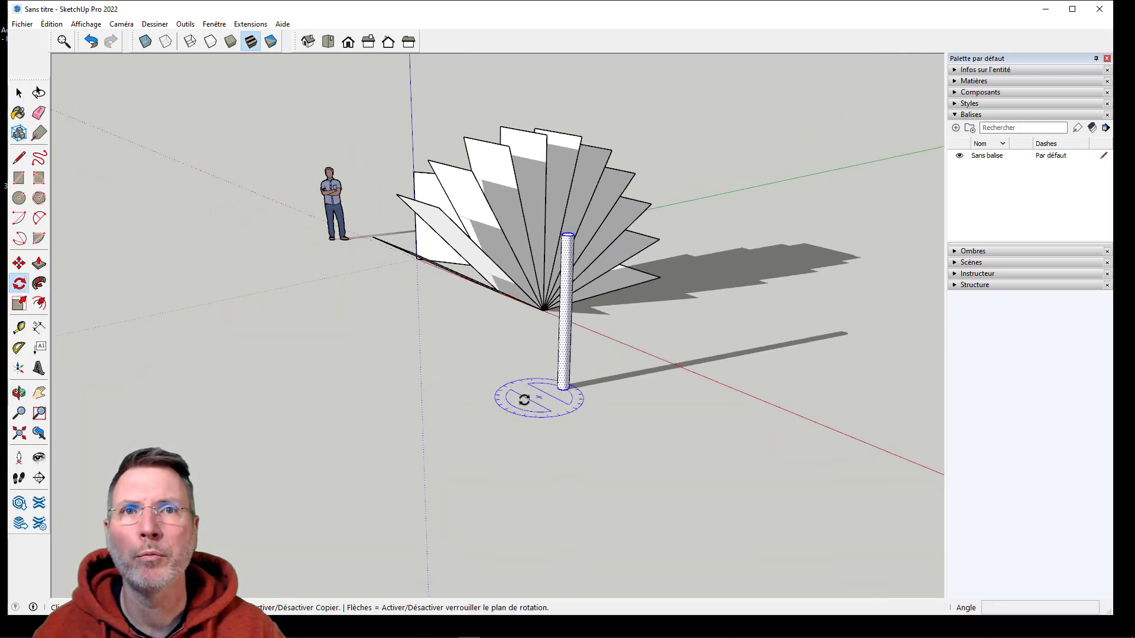
middle_drag(486, 405, 507, 446)
scroll(527, 398, down, 4)
scroll(506, 446, up, 3)
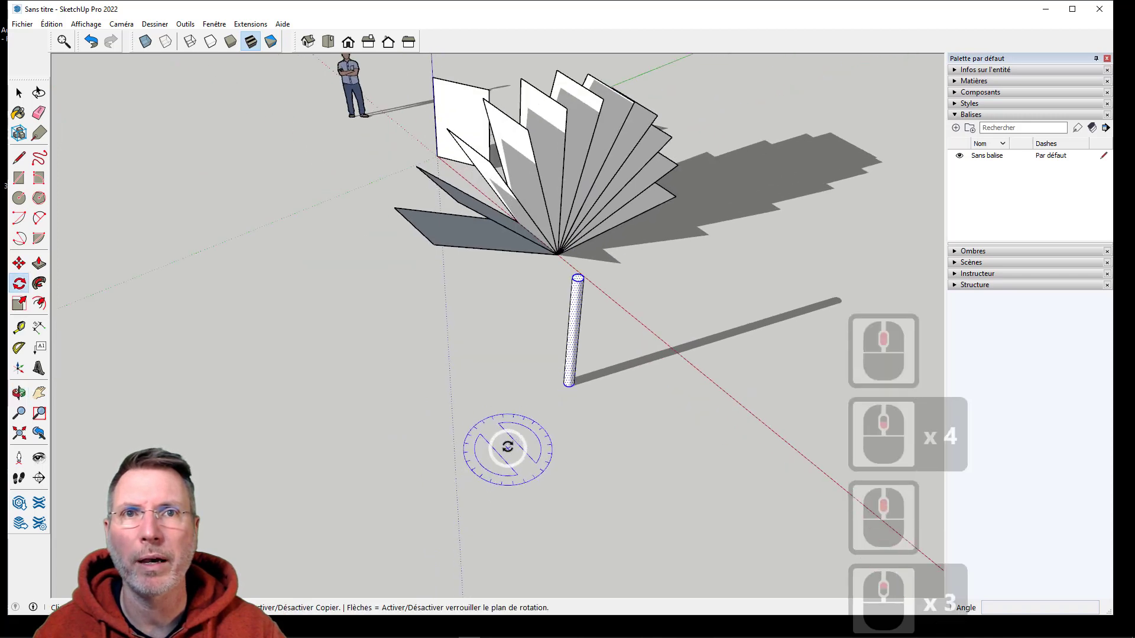
click(466, 406)
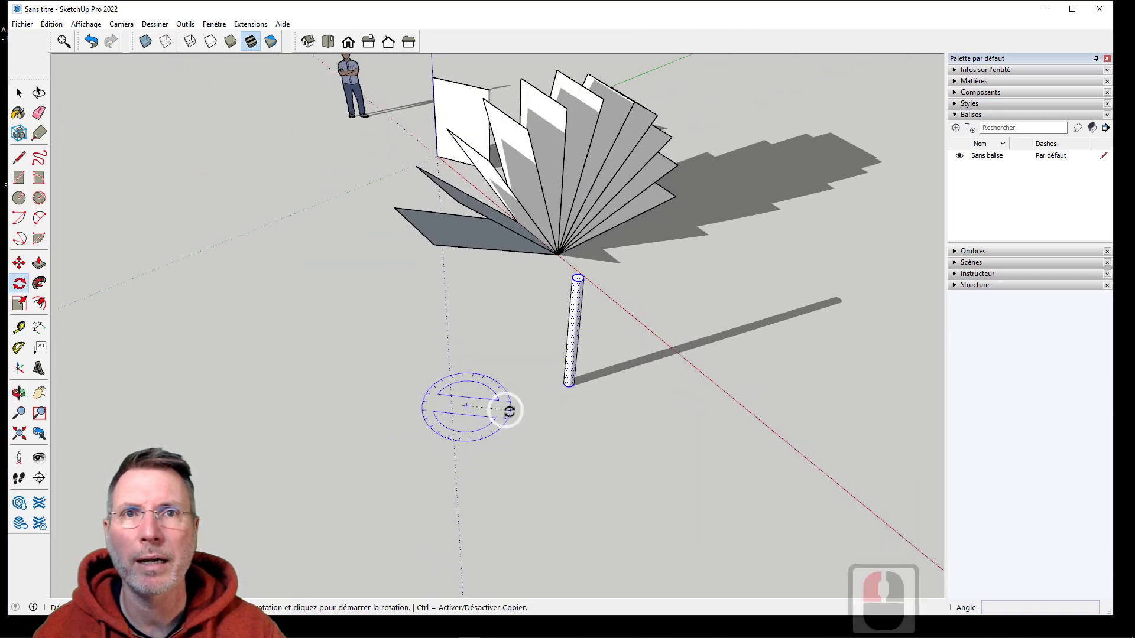
click(565, 383)
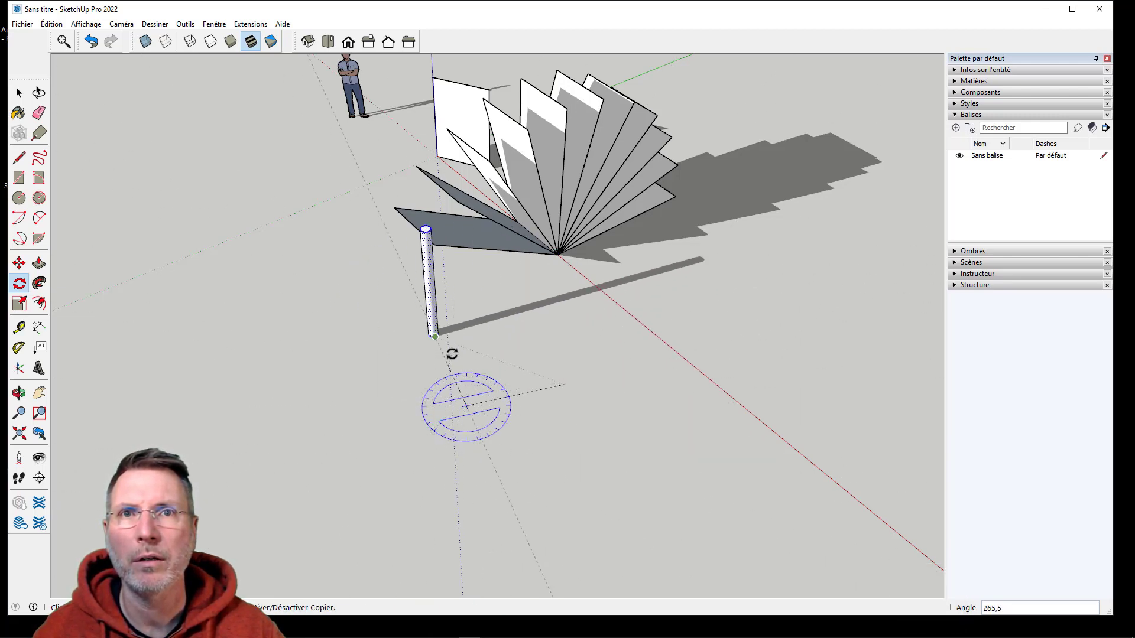
click(536, 369)
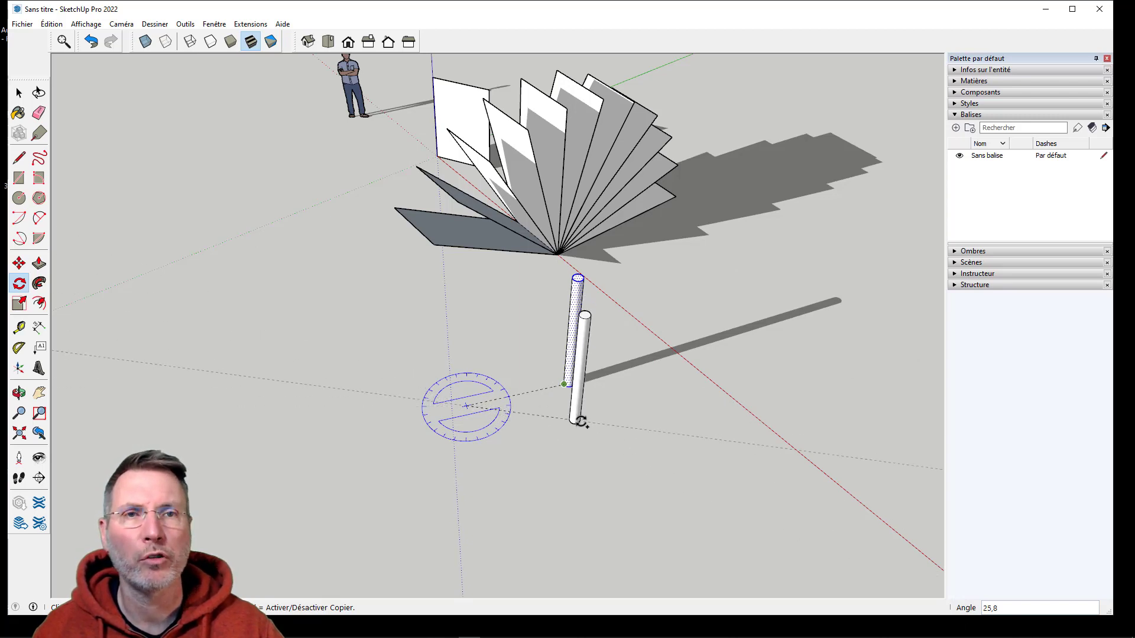
text(15)
key(Return)
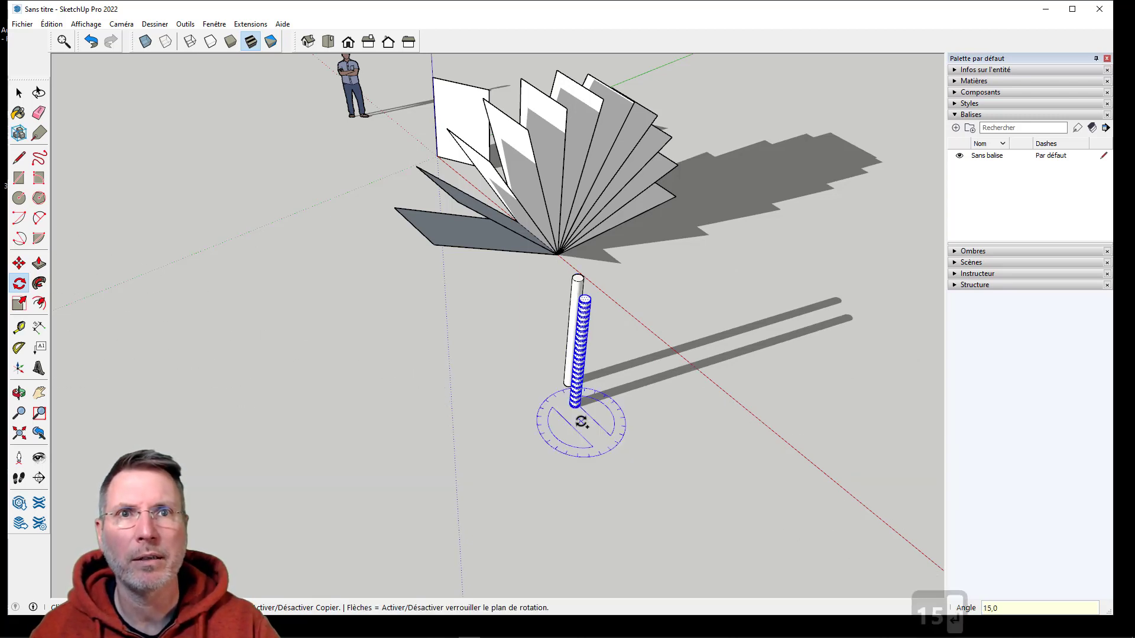
Step: Multiply the rotated cylinder copy with x15 to form a circular array of posts, and clear the selection
text(x15)
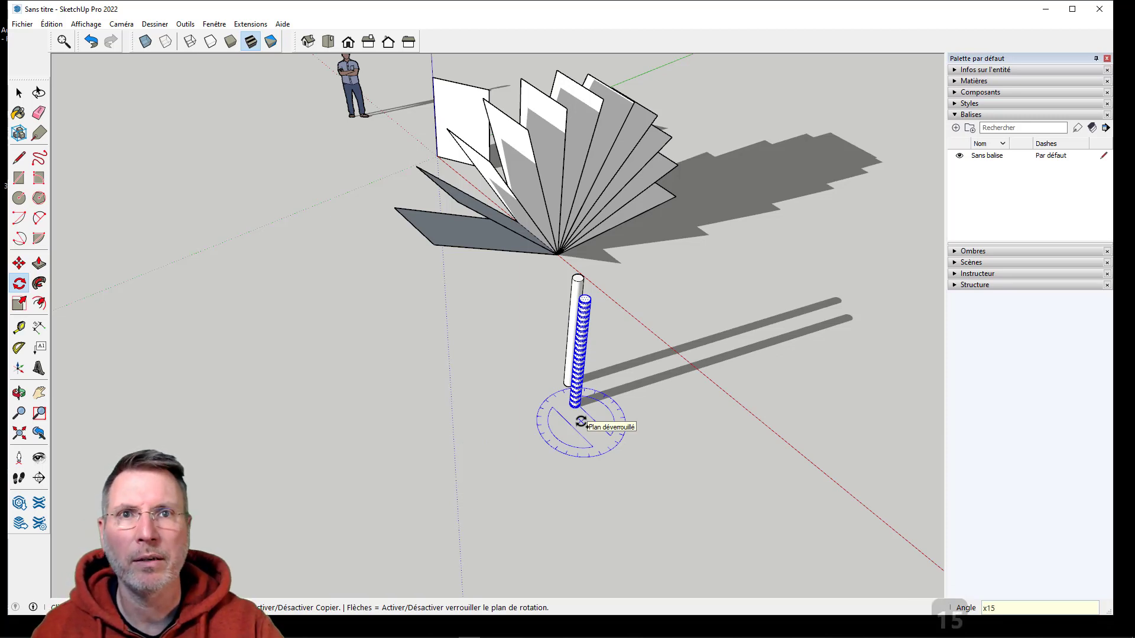
key(Return)
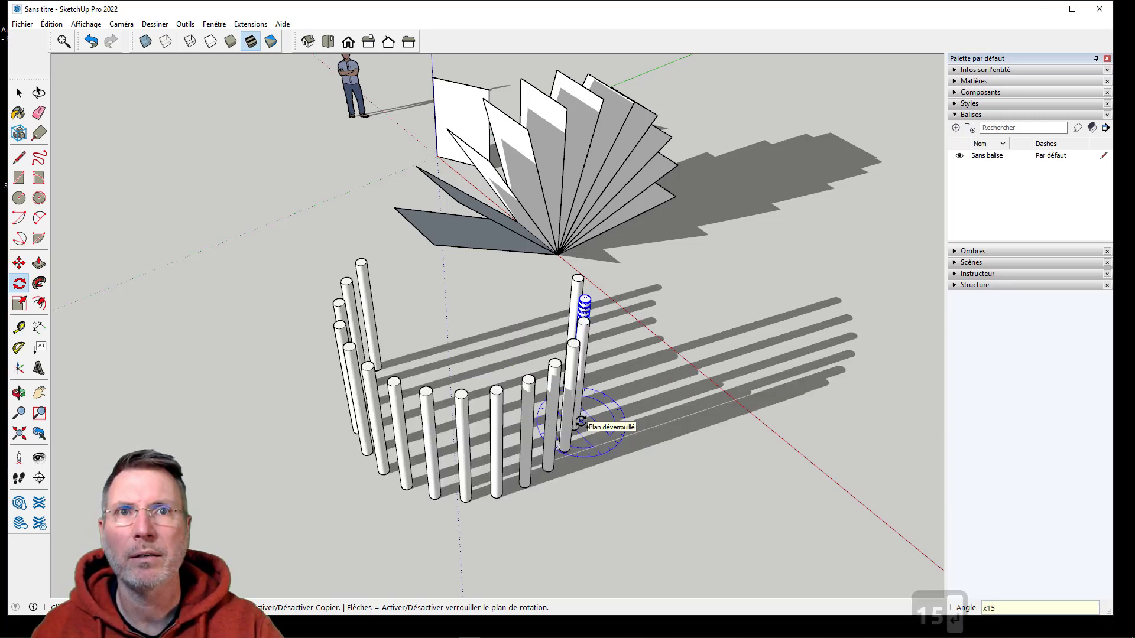
key(space)
click(168, 215)
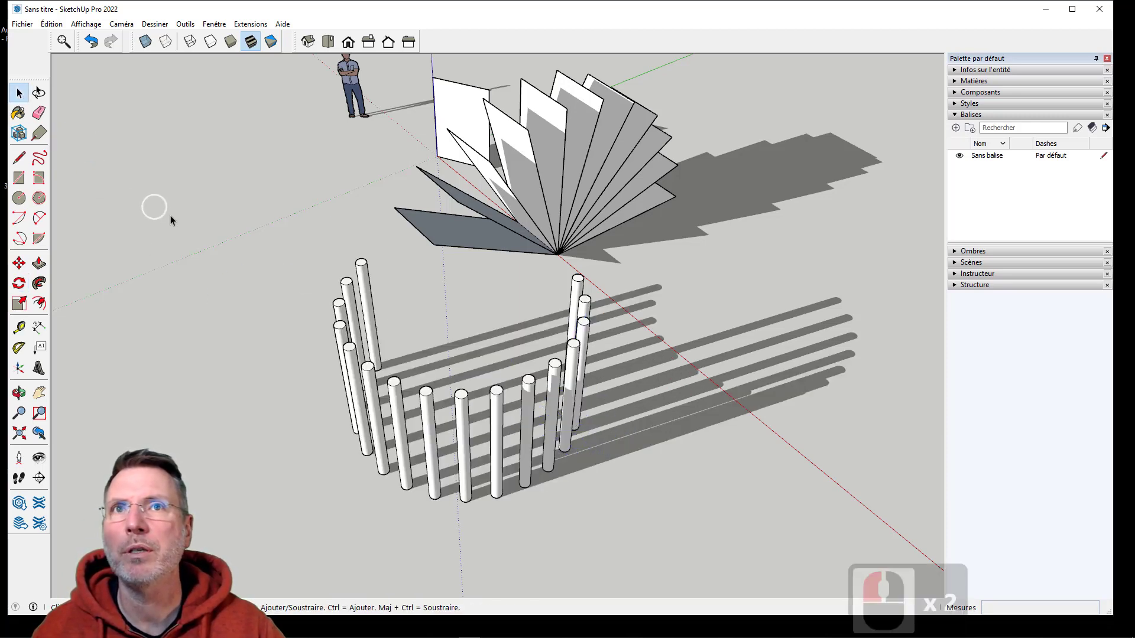
click(646, 349)
middle_drag(646, 349, 579, 349)
scroll(557, 309, down, 6)
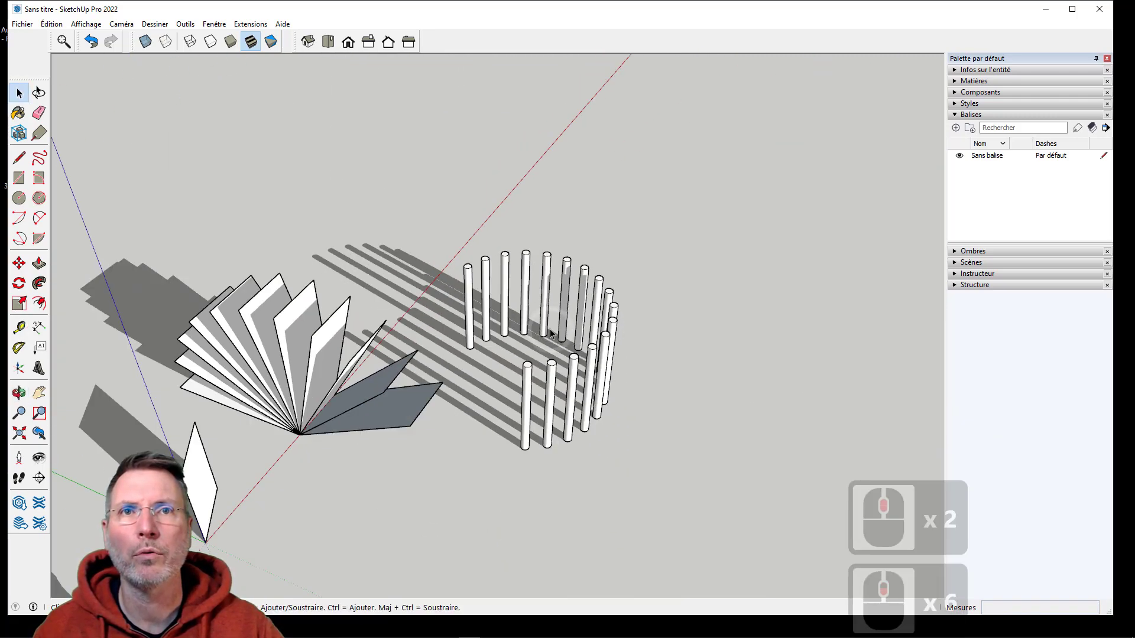
scroll(447, 332, down, 7)
middle_drag(446, 331, 408, 340)
scroll(402, 342, up, 6)
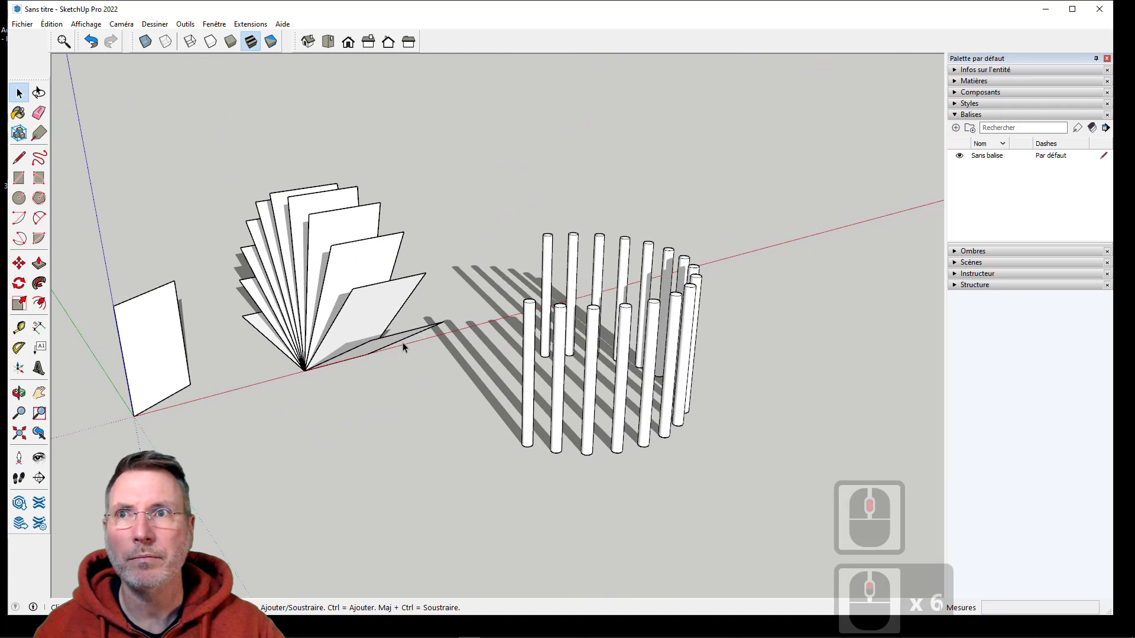